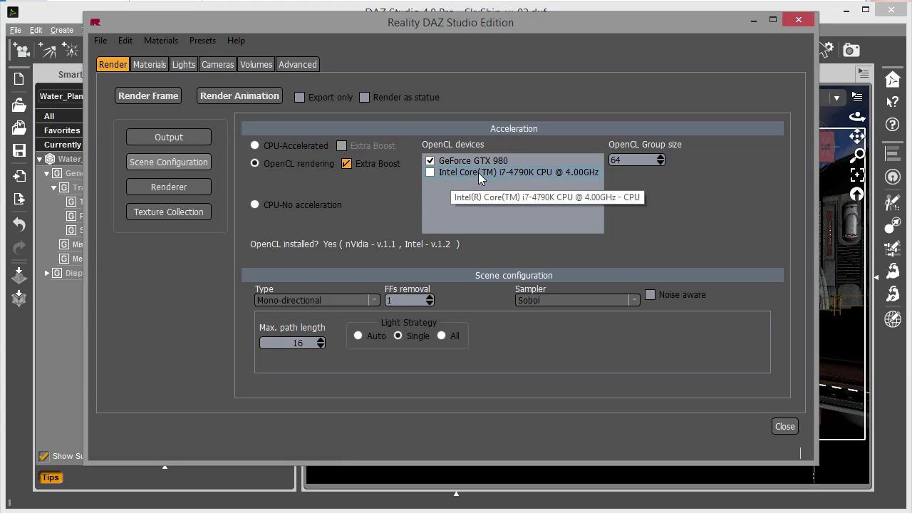
- Render the current frame in LuxRender and fit the whole image inside the render view
left_click(134, 98)
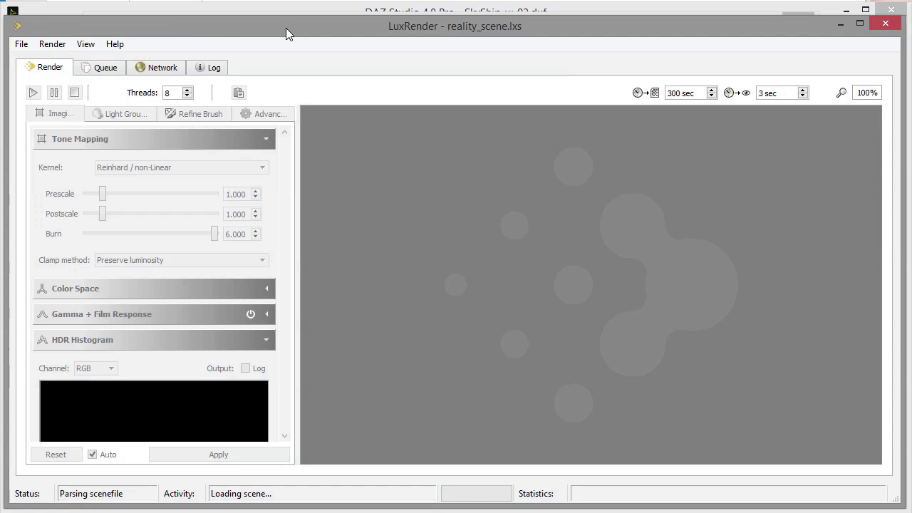
left_click_drag(286, 27, 284, 19)
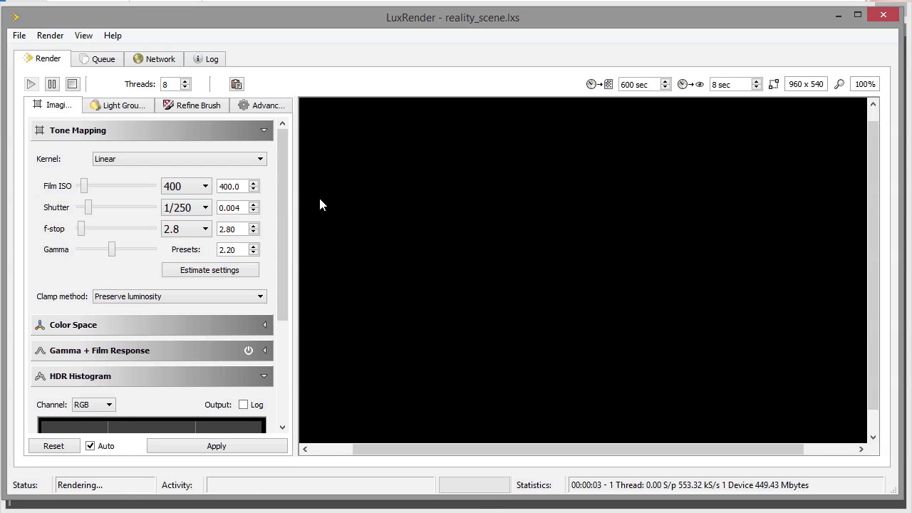
middle_click(468, 281)
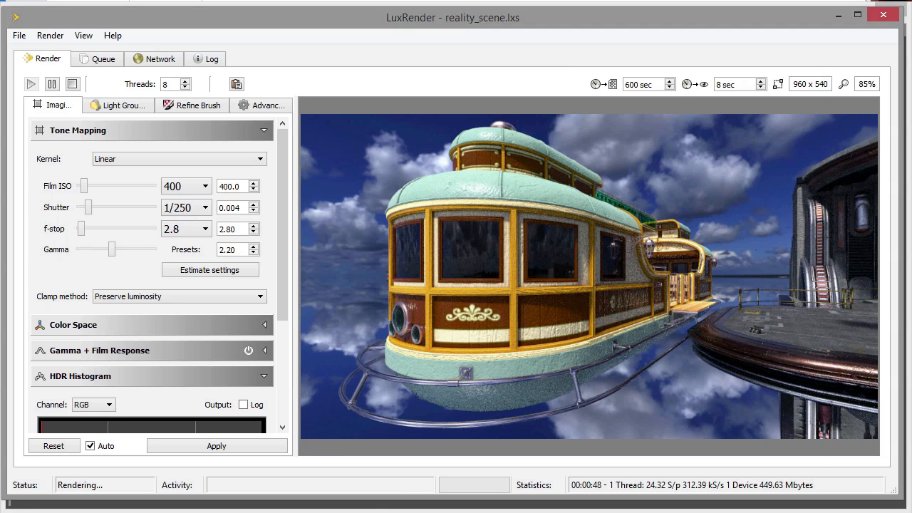
- Compare the LuxRender image with the Reality scene configuration and the DAZ Studio viewport of the sky ship
key("alt+Tab")
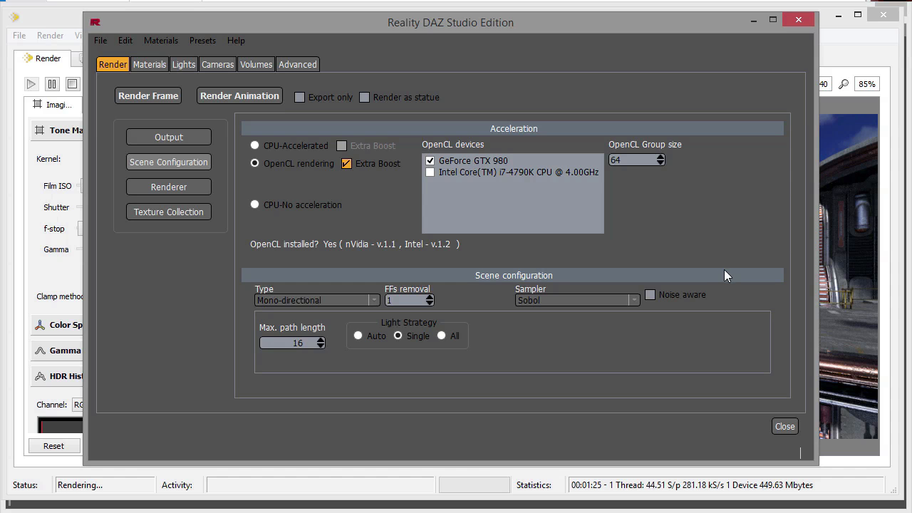
left_click(828, 48)
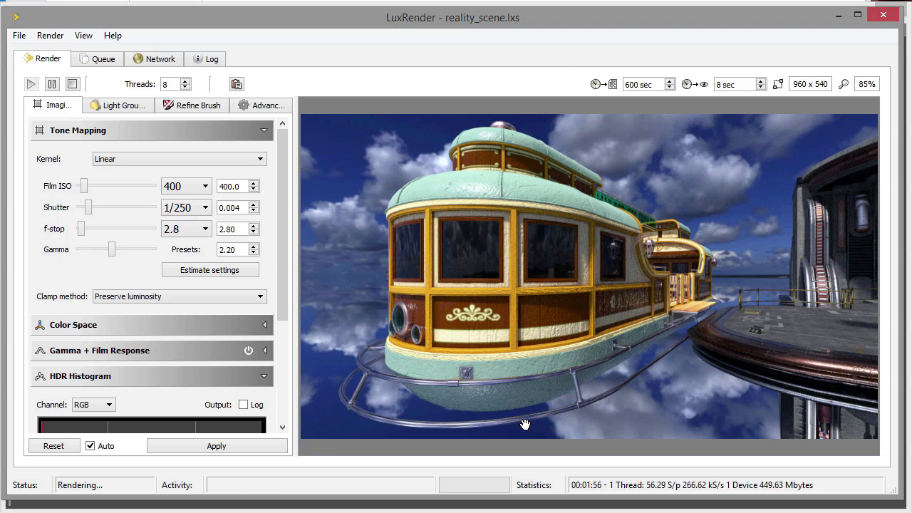
left_click(435, 507)
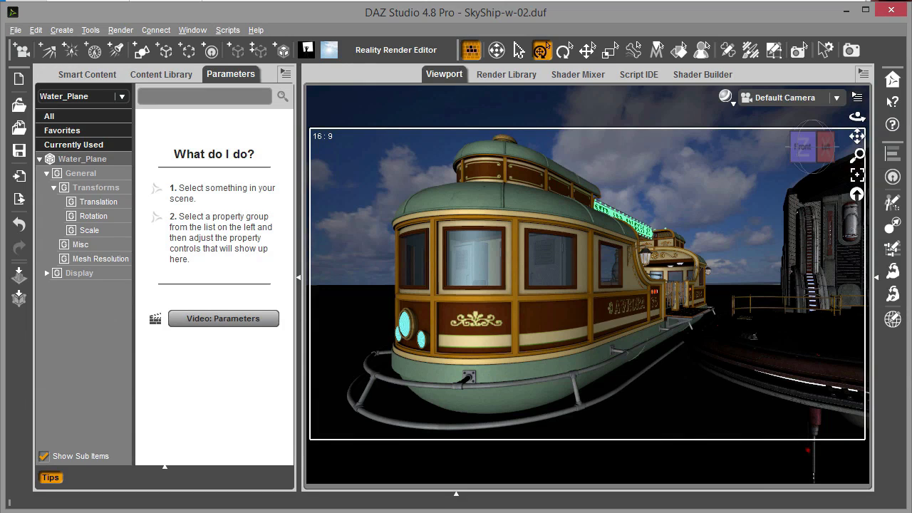
left_click(451, 511)
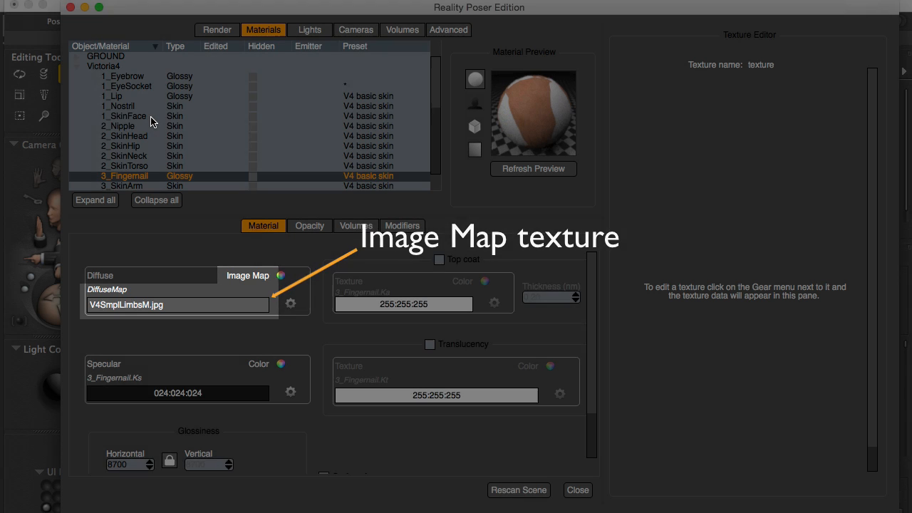
- Inspect the diffuse texture of Victoria4's 1_SkinFace material in the texture editor
left_click(151, 117)
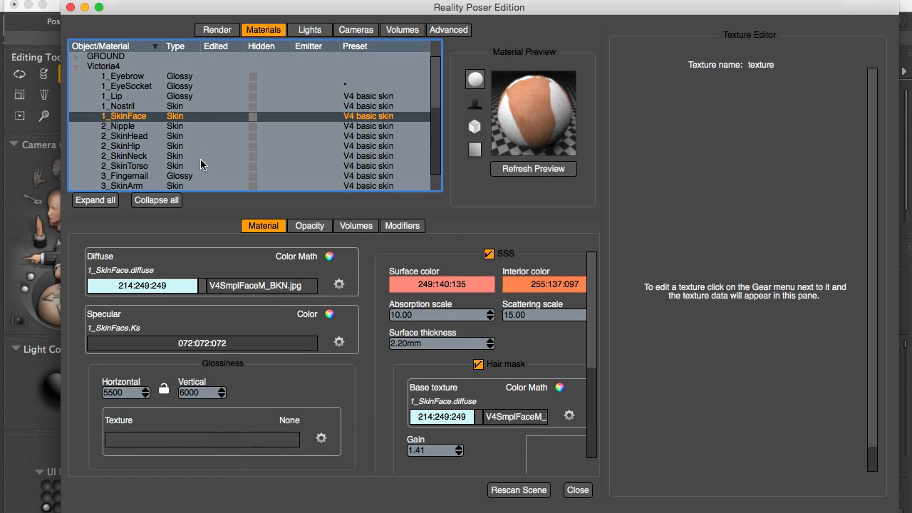
left_click(227, 286)
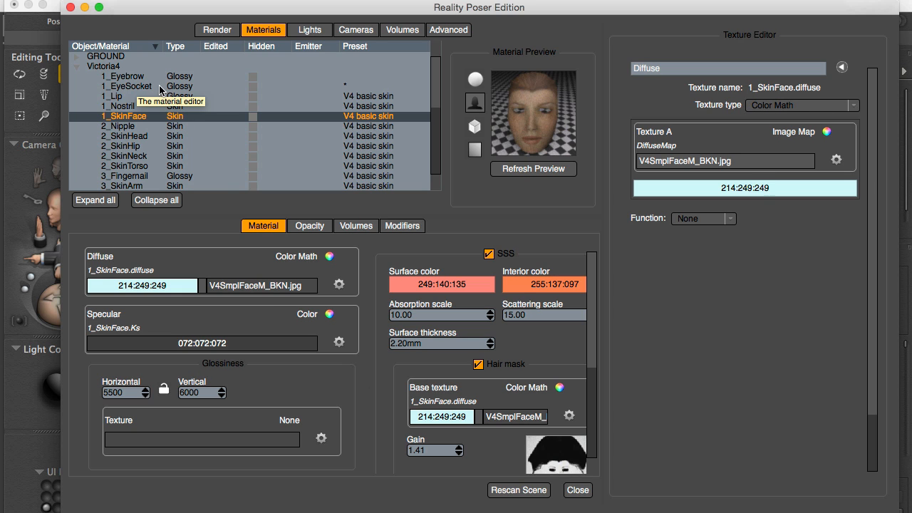
- Set the diffuse color of Victoria4's 1_Eyebrow material to light green, 162:213:135
left_click(128, 76)
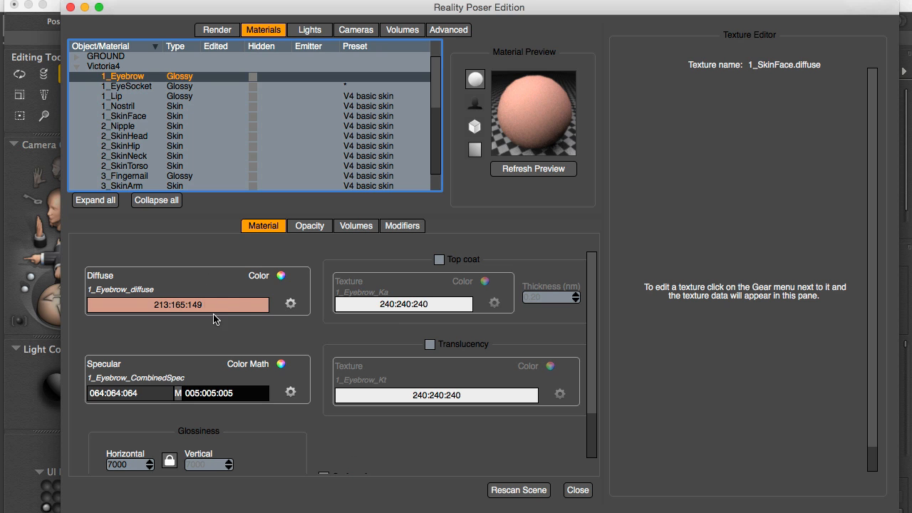
left_click(230, 306)
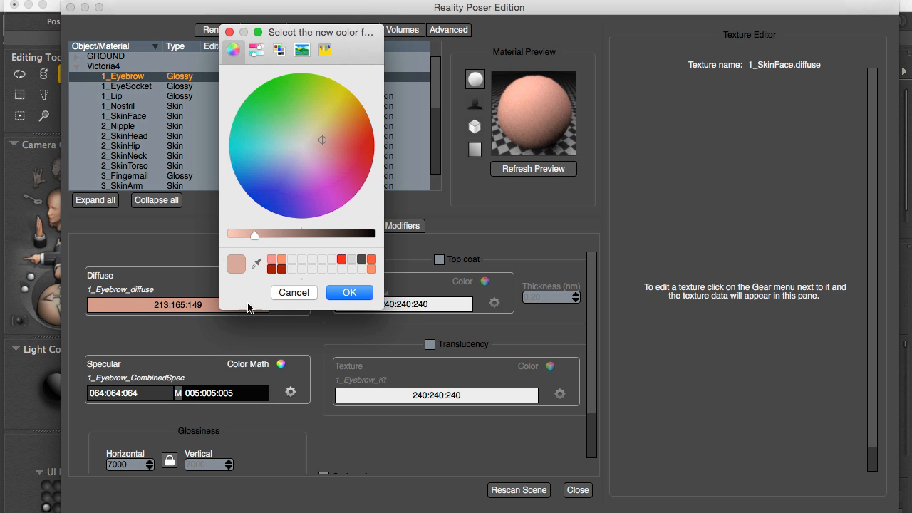
left_click(297, 121)
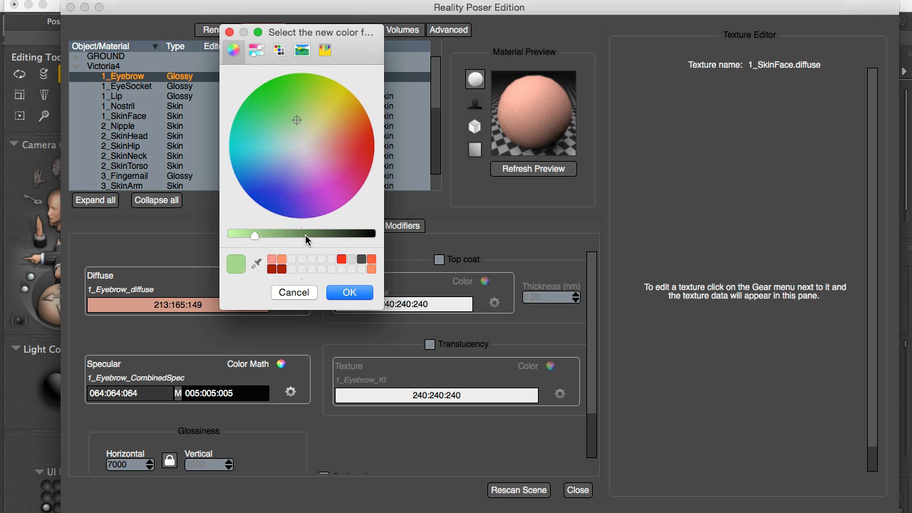
left_click(359, 292)
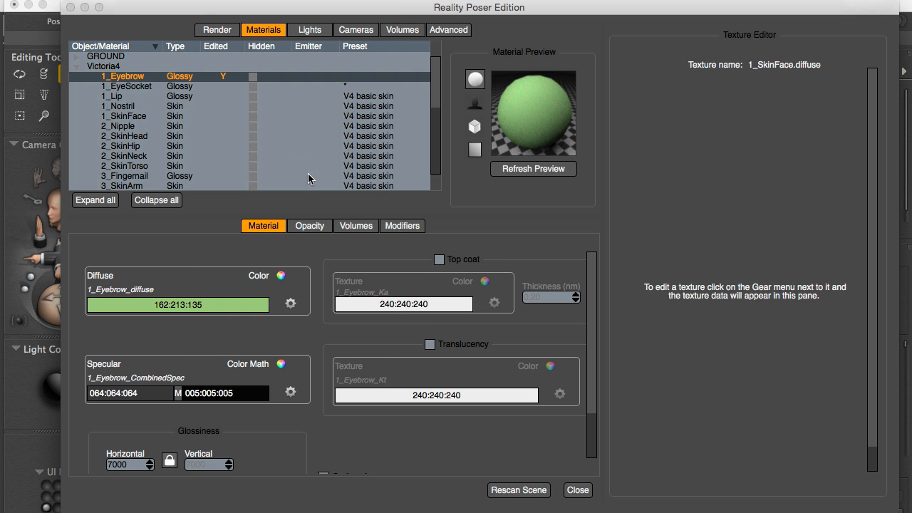
- Revert the 1_Eyebrow material to its original settings
right_click(207, 79)
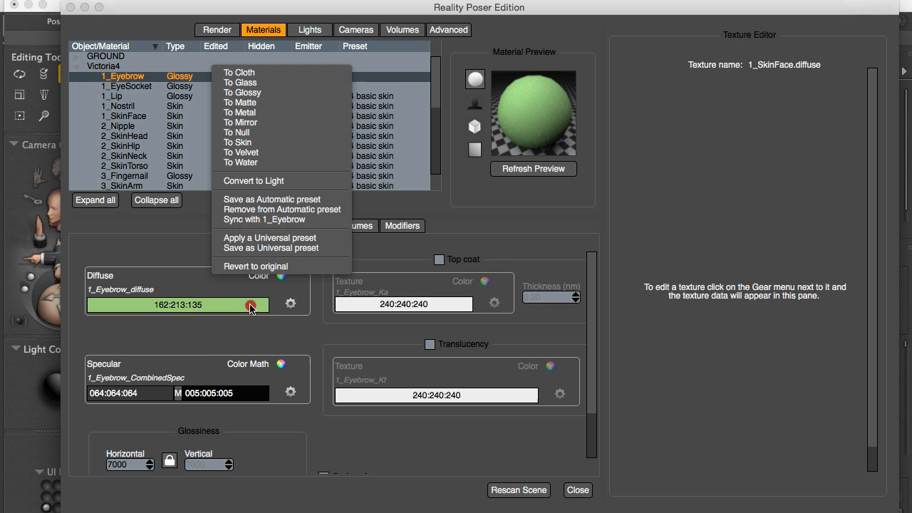
left_click(286, 266)
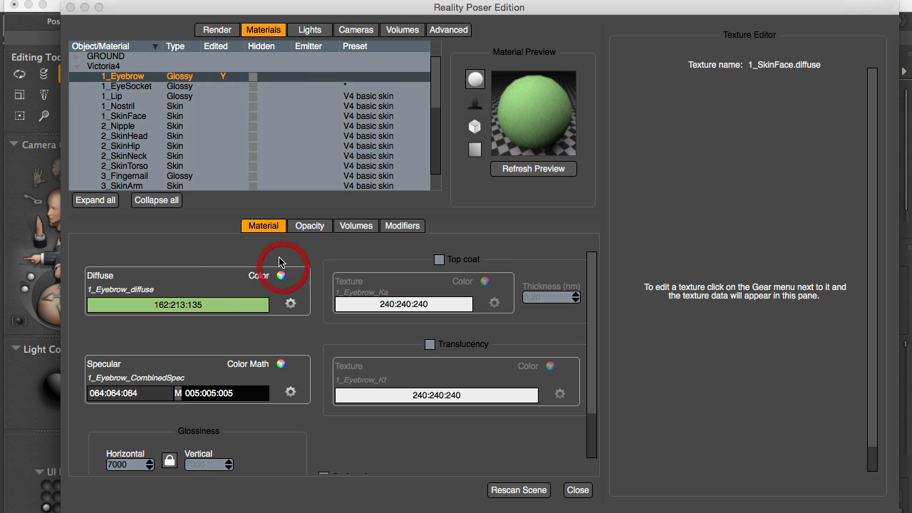
- View the image files available for the 3_Fingernail material's diffuse map without choosing a replacement
left_click(137, 186)
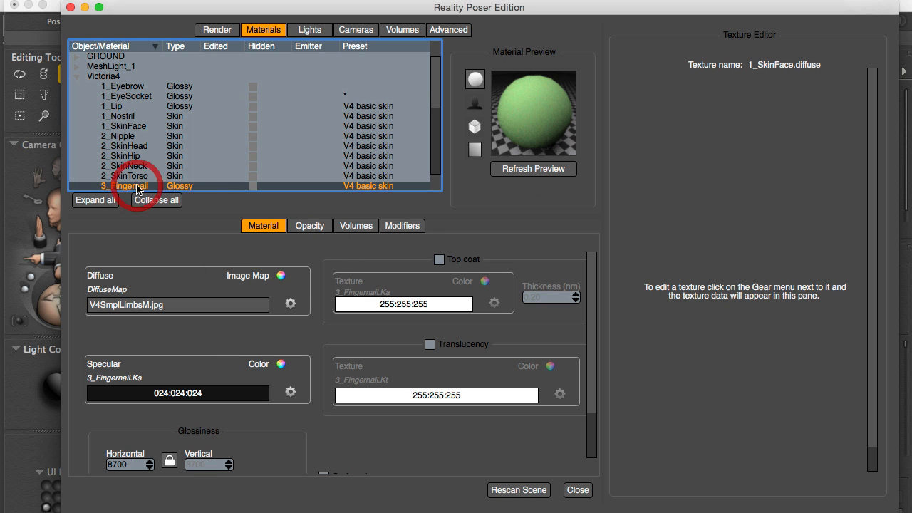
left_click(187, 305)
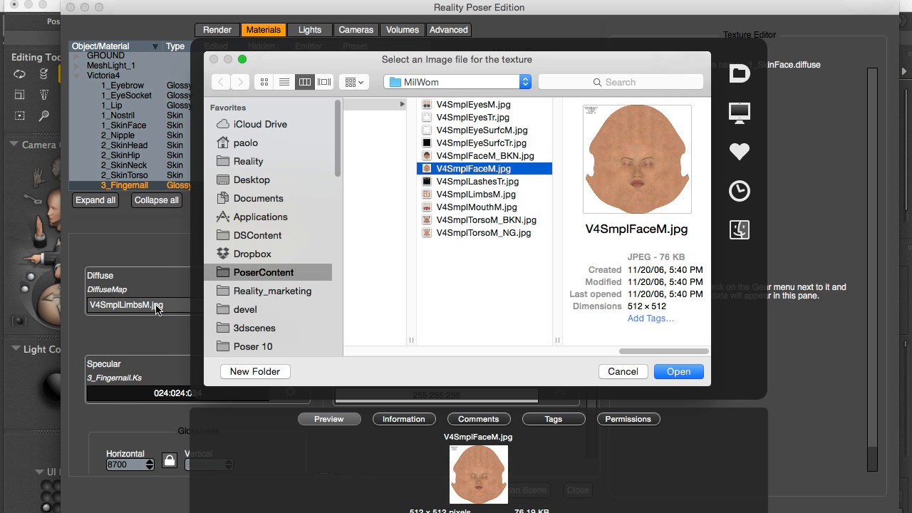
left_click(622, 372)
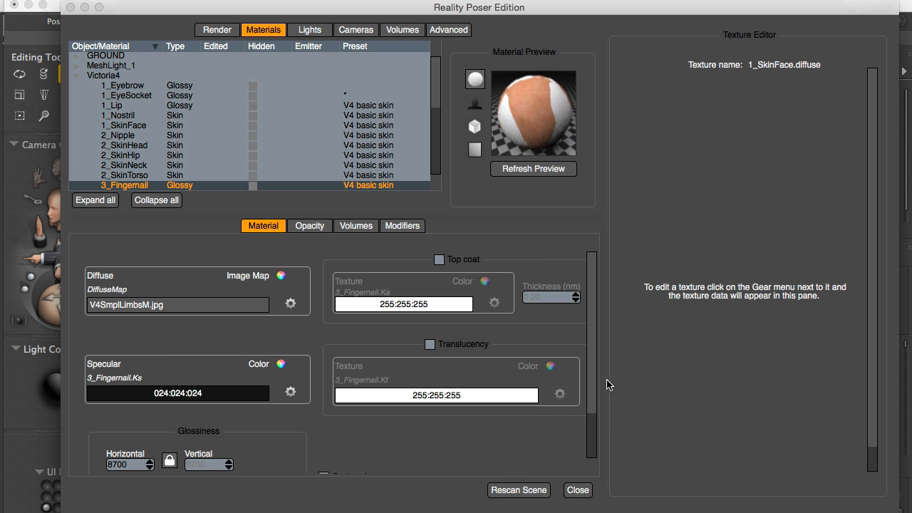
- Set the specular color of the 3_Fingernail and 3_Toenail materials together to dark gray, 056:056:056
scroll(174, 155, "down", 5)
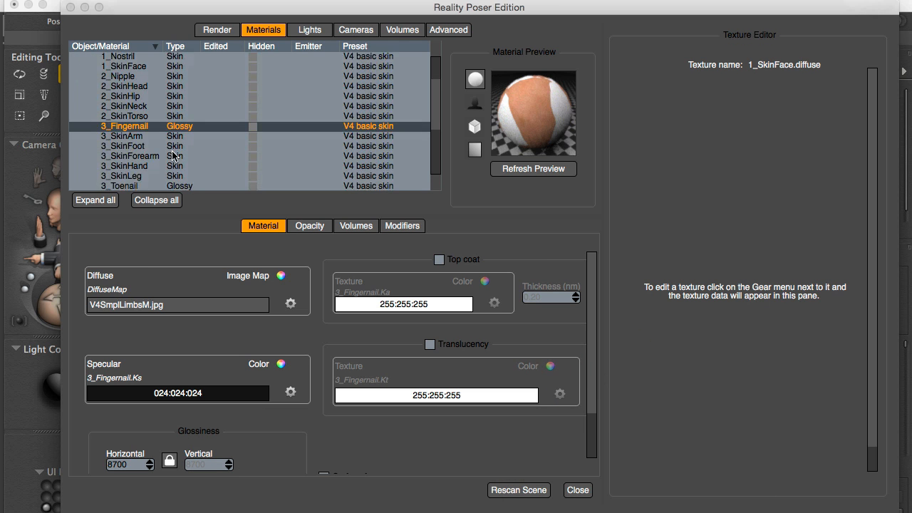
left_click(132, 172, "super")
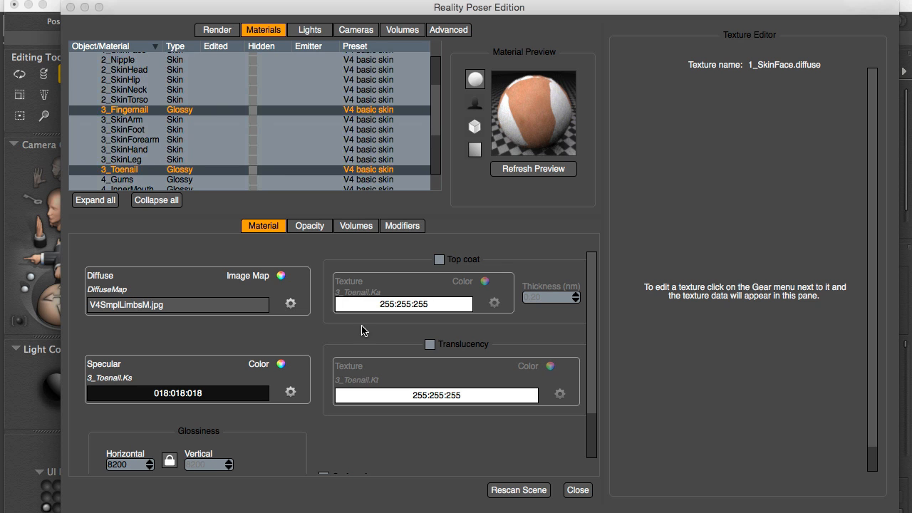
left_click(136, 105)
left_click(143, 169)
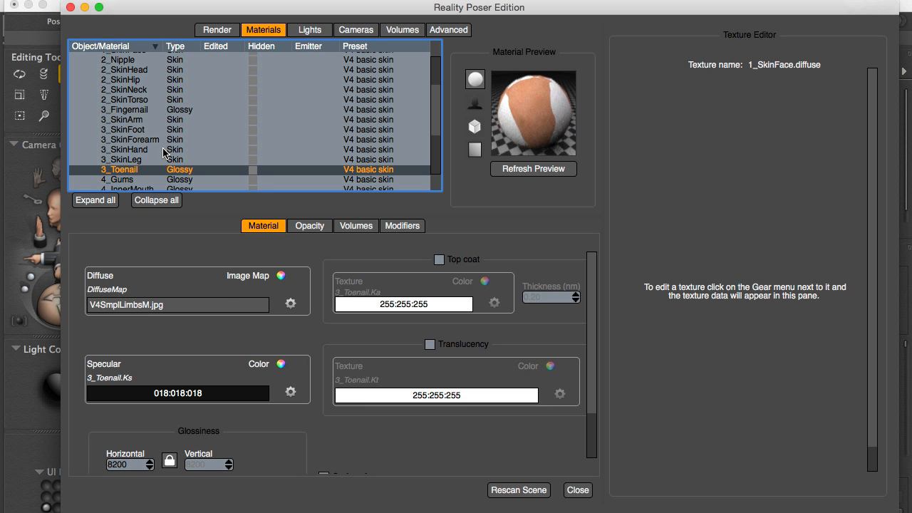
left_click(144, 112)
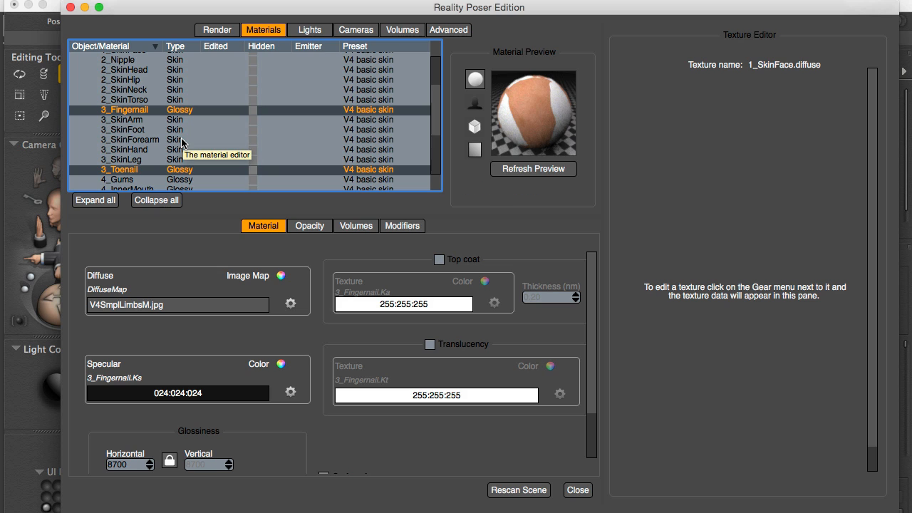
left_click(241, 392)
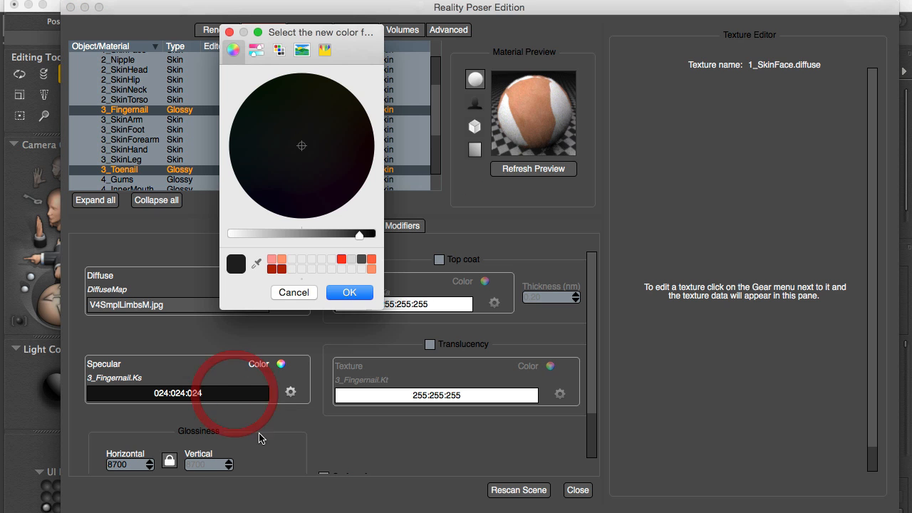
left_click_drag(359, 236, 341, 236)
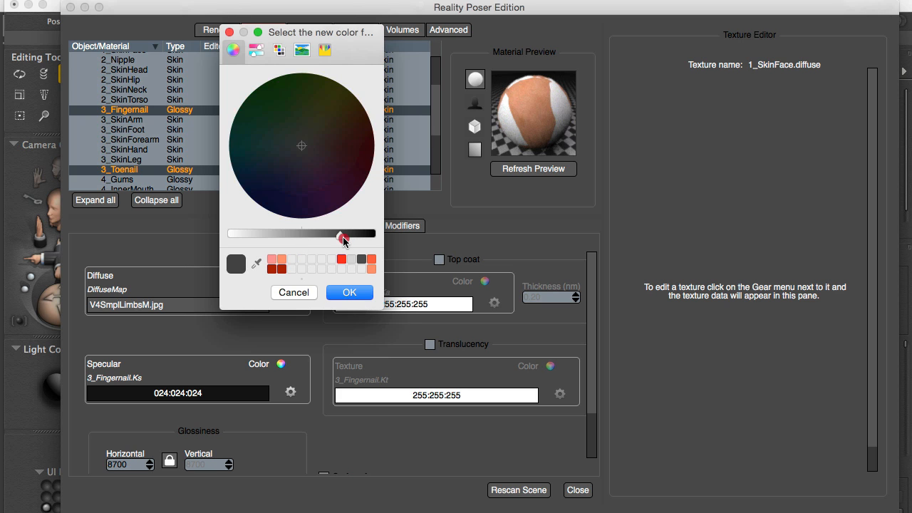
left_click(348, 292)
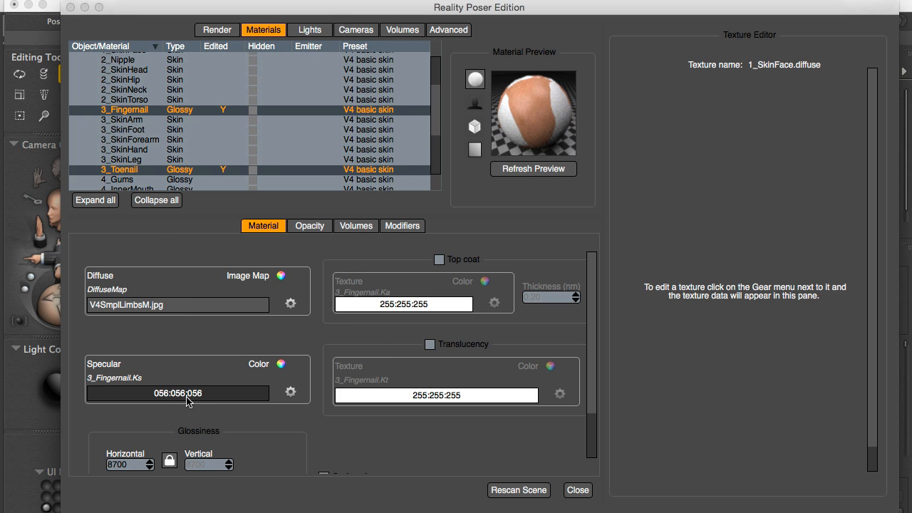
- Check the specular color of the 3_Toenail and 3_Fingernail materials individually
left_click(140, 172)
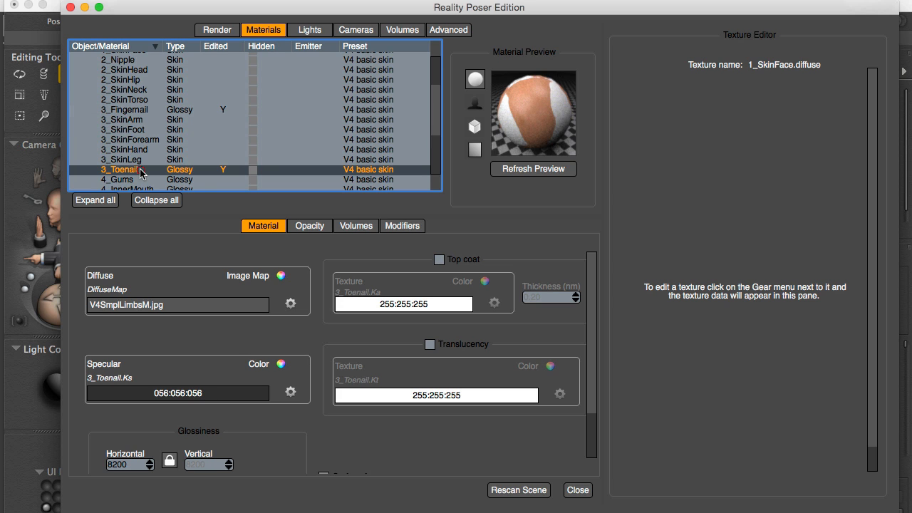
left_click(153, 110)
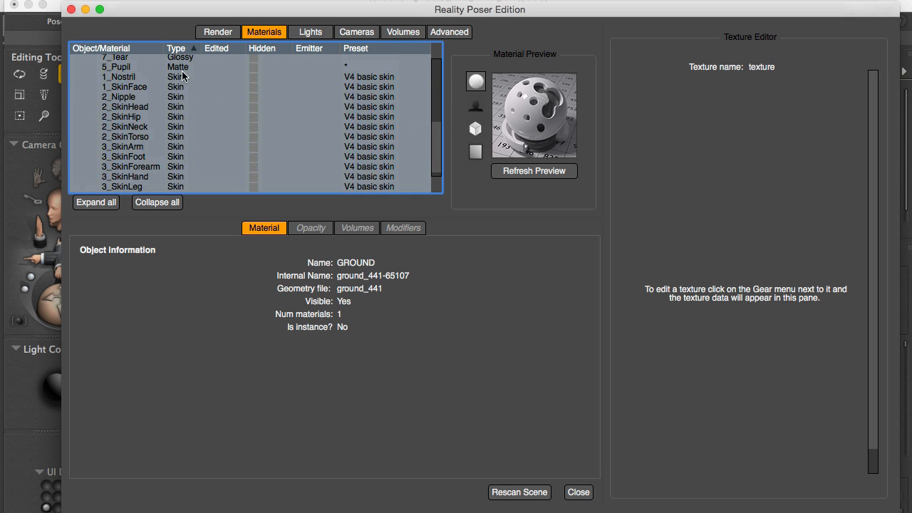
- Examine the diffuse colors and texture maps of the skin materials from 1_SkinFace down to 3_SkinFoot
left_click(179, 86)
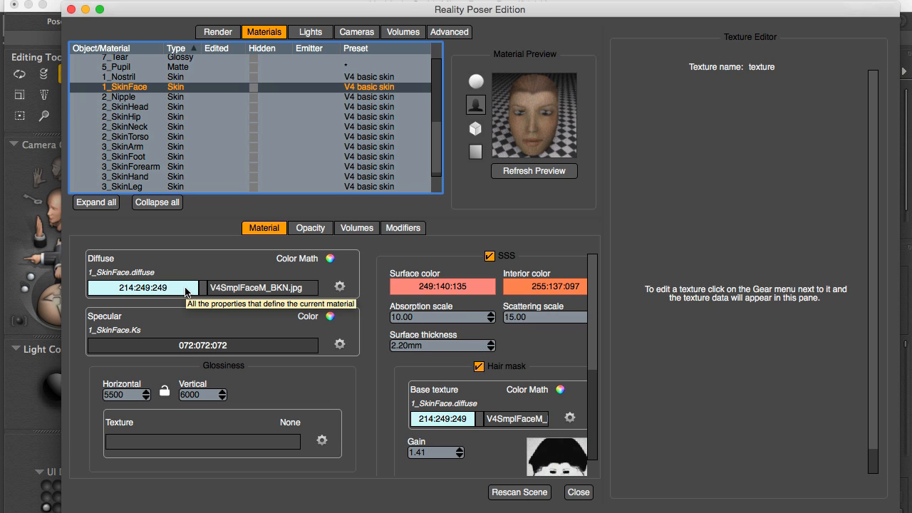
key("Down")
key("Down")
key("Down")
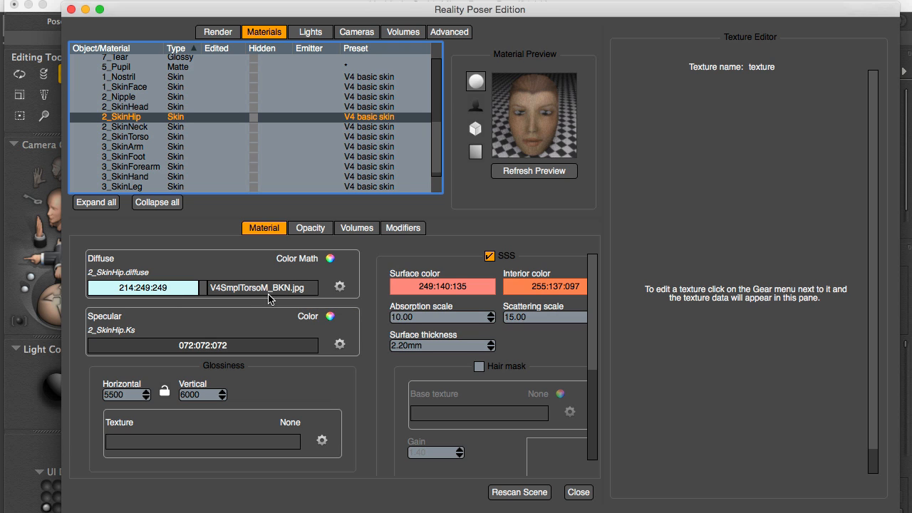
key("Down")
key("Down")
key("Down")
key("Down")
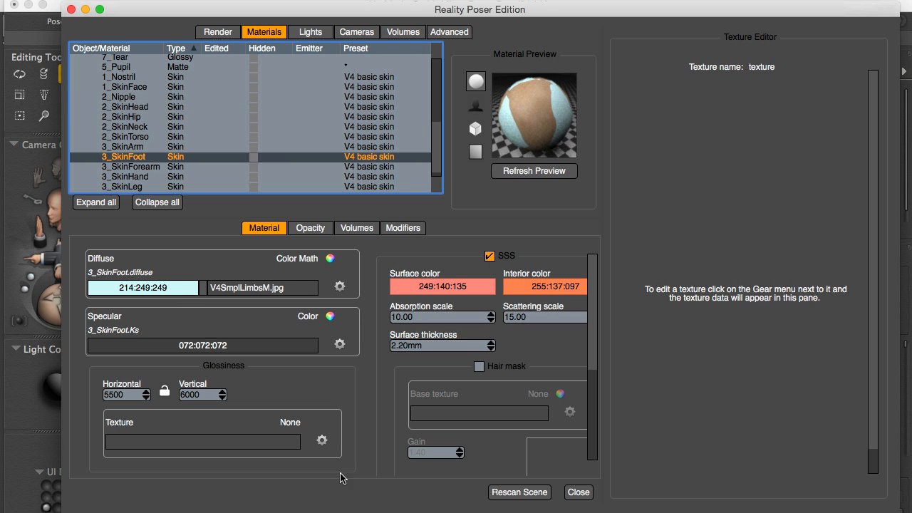
- Change the texture type of the 1_Nostril material's diffuse texture to Image Map
left_click(184, 77)
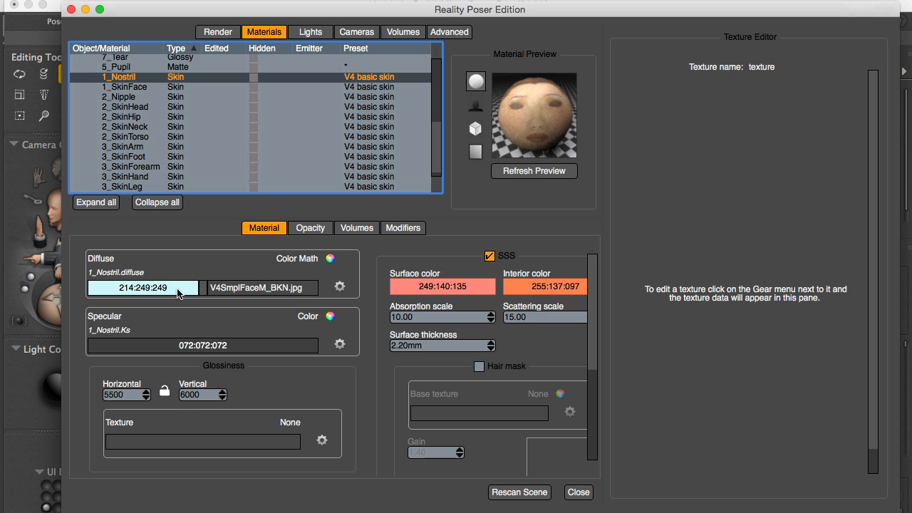
left_click(171, 289)
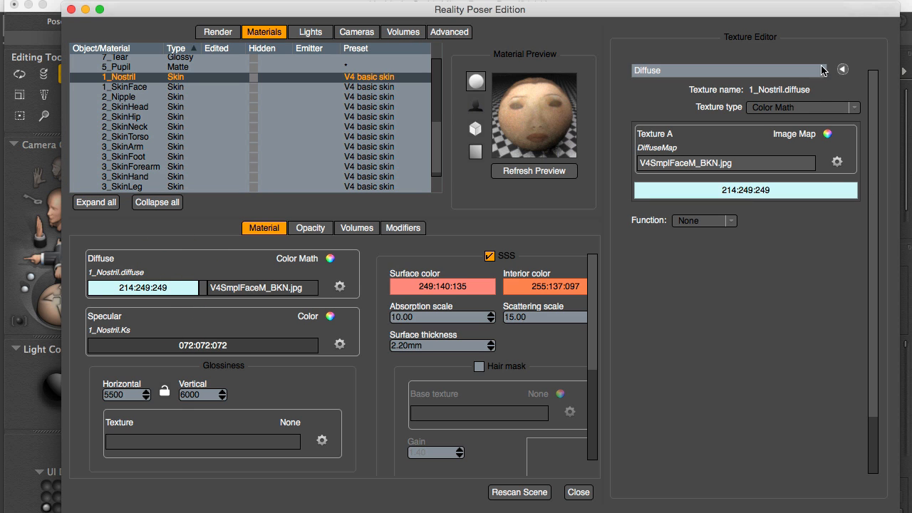
left_click_drag(619, 8, 599, 4)
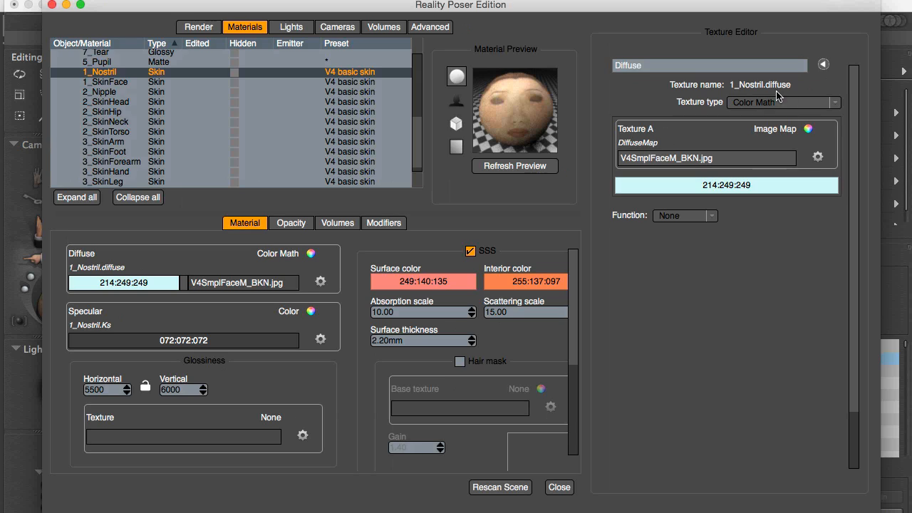
left_click(836, 105)
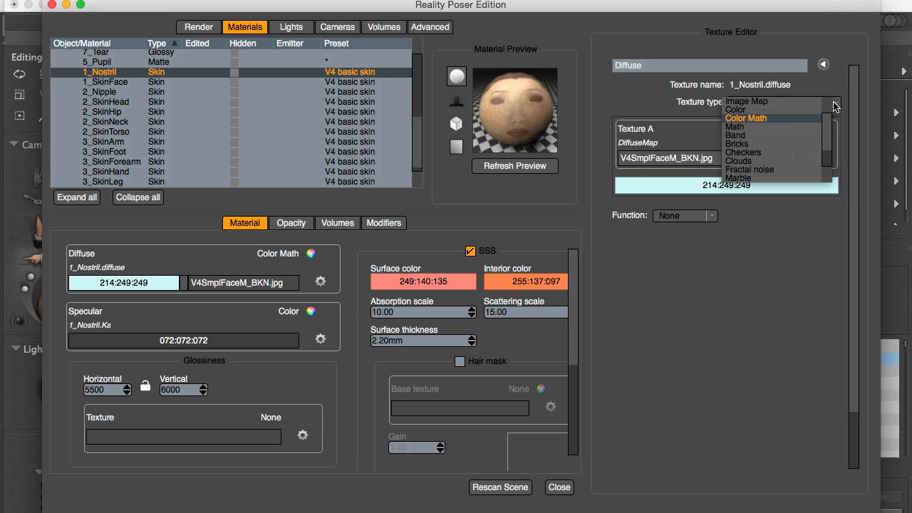
left_click(771, 102)
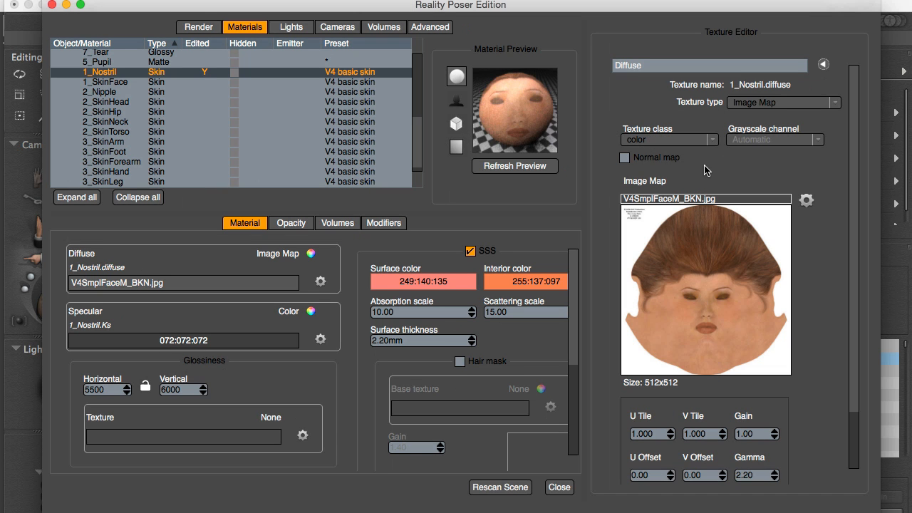
- Change the diffuse texture type of the materials from 1_SkinFace to 3_SkinLeg to Image Map, and check 1_Nostril and 1_SkinFace individually
left_click(159, 83)
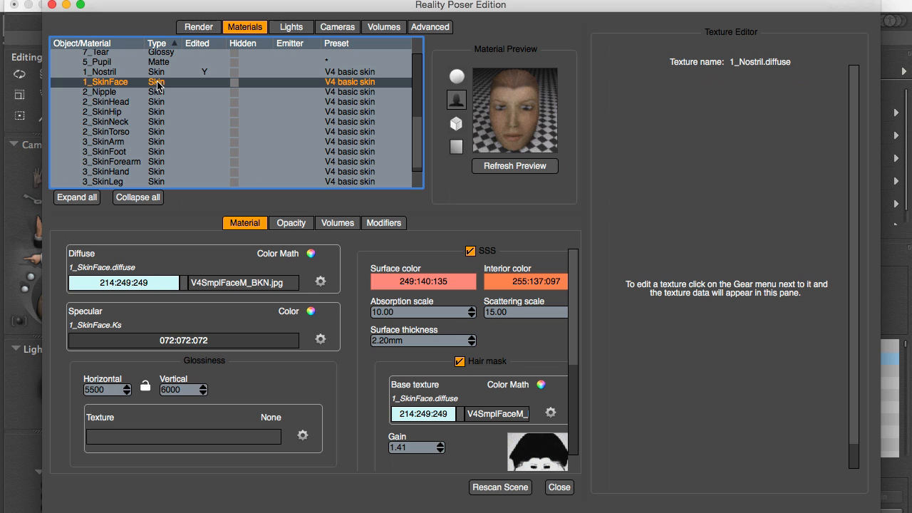
left_click_drag(417, 153, 417, 159)
left_click(156, 173, "shift")
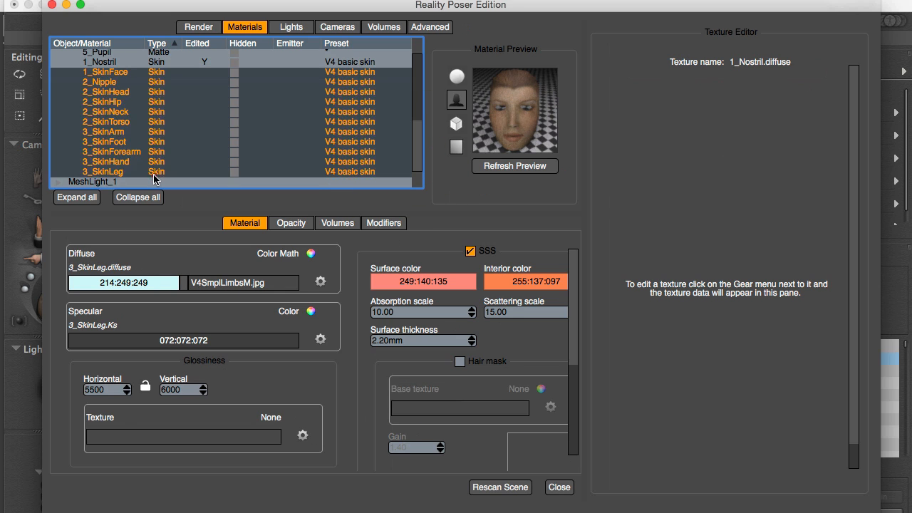
left_click(224, 287)
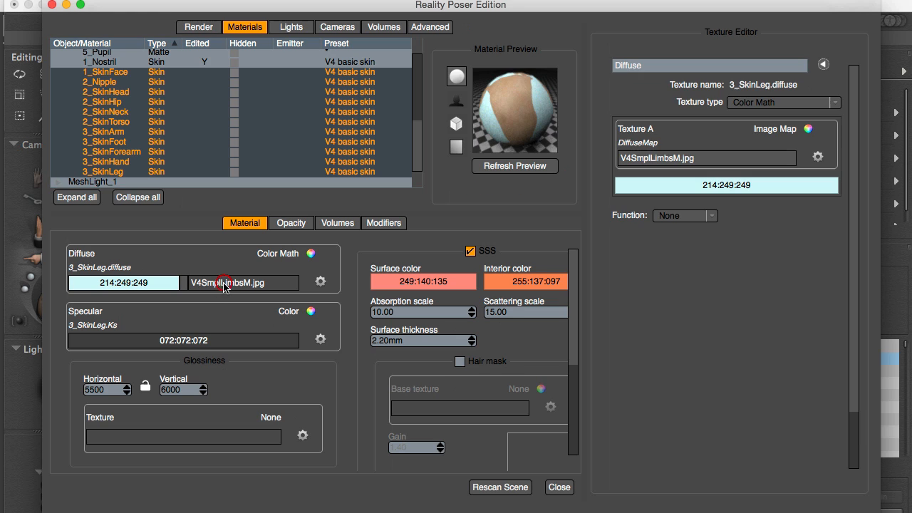
left_click(835, 102)
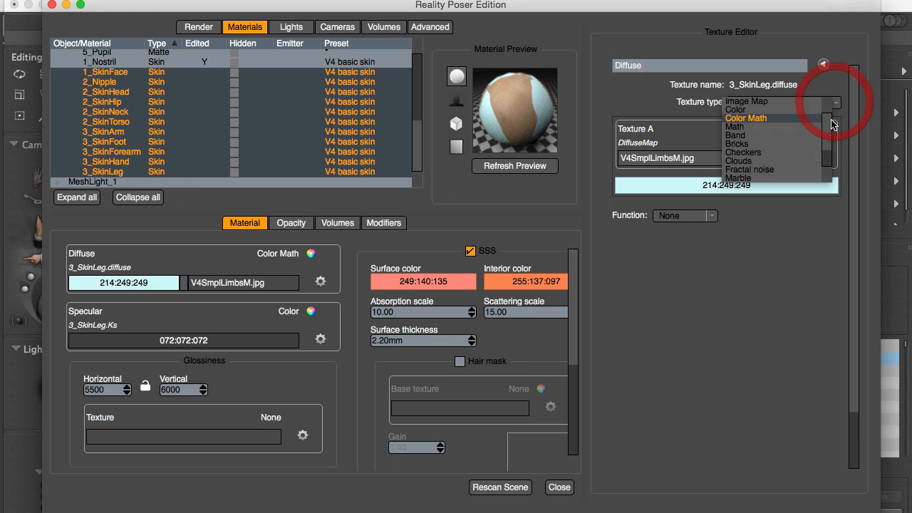
left_click(775, 104)
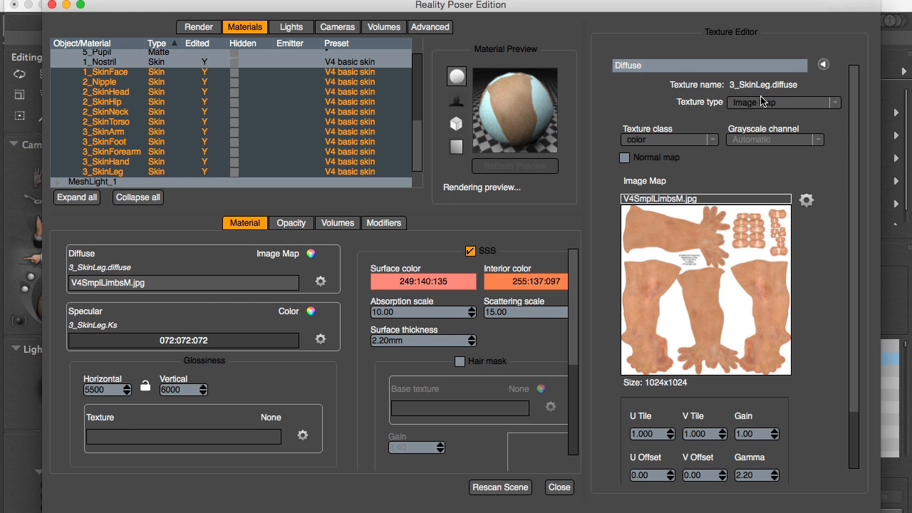
left_click(165, 75)
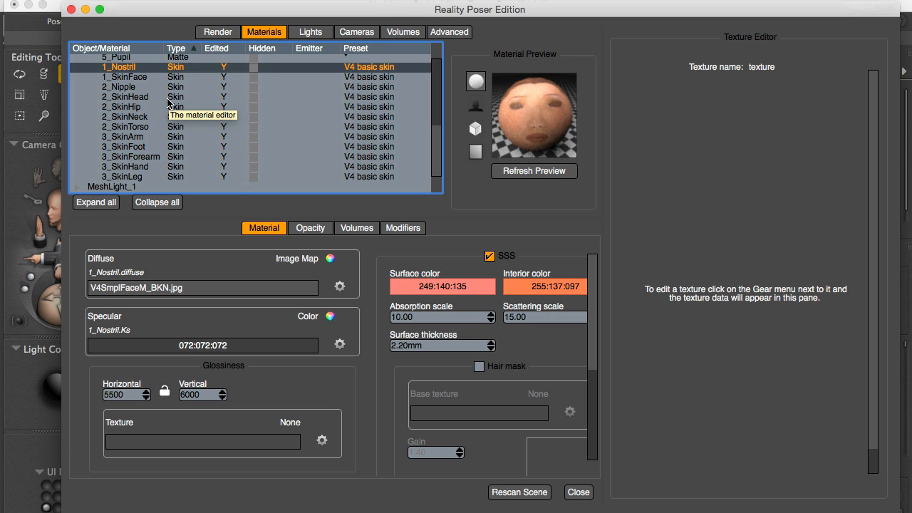
left_click(185, 74)
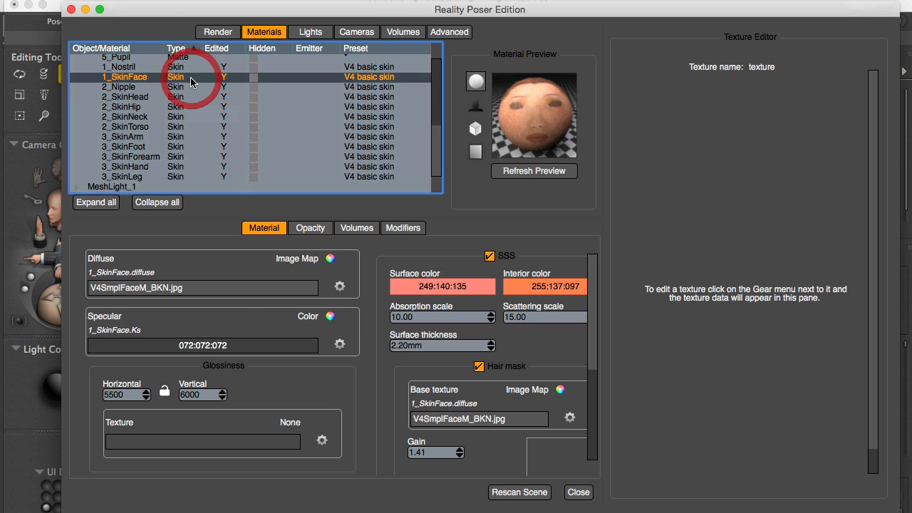
- Change the diffuse texture type of all skin materials from 1_Nostril to 3_SkinLeg together to Color Math
left_click(183, 68)
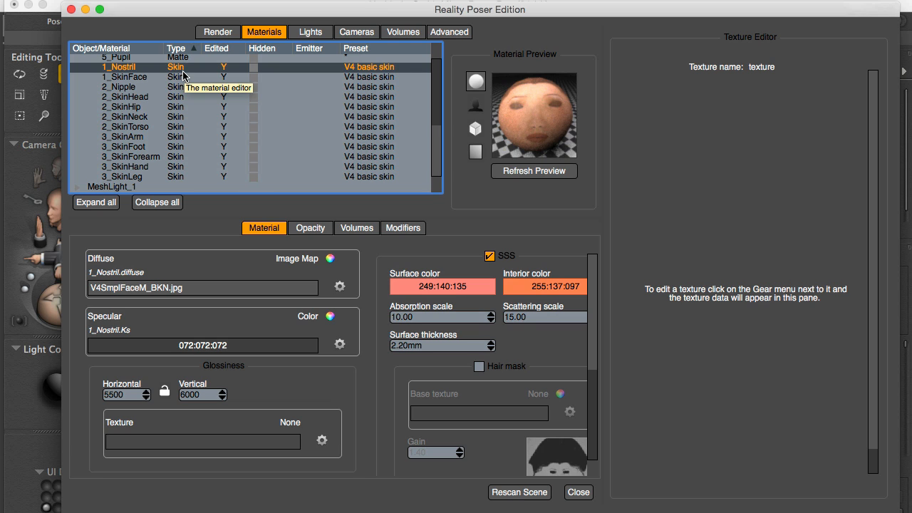
left_click(185, 177, "shift")
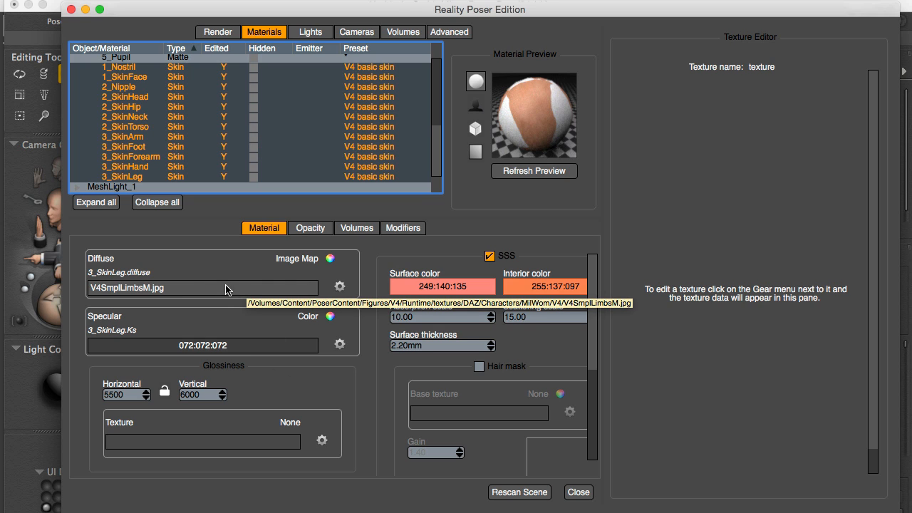
left_click(340, 287)
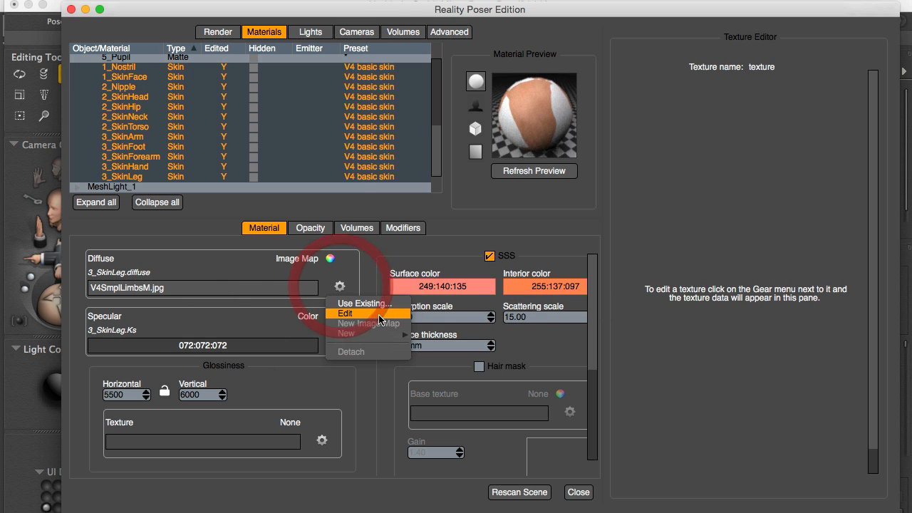
left_click(367, 316)
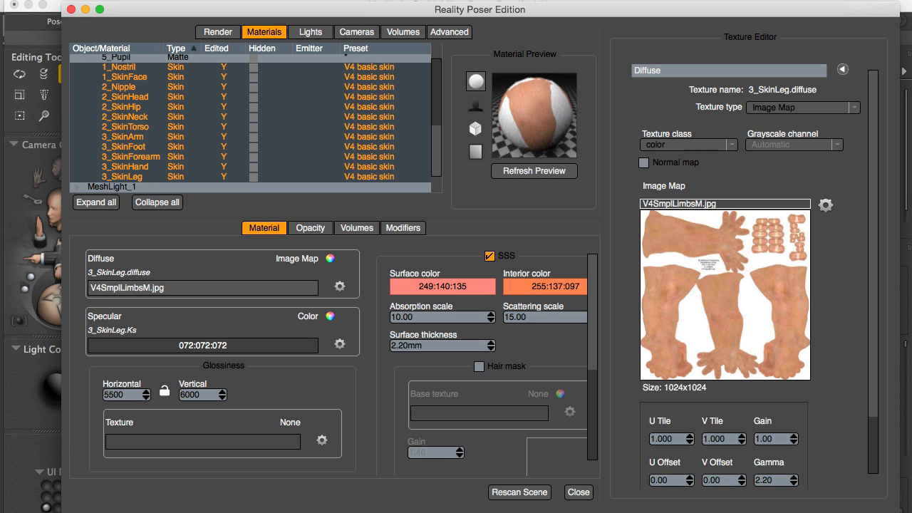
left_click(853, 108)
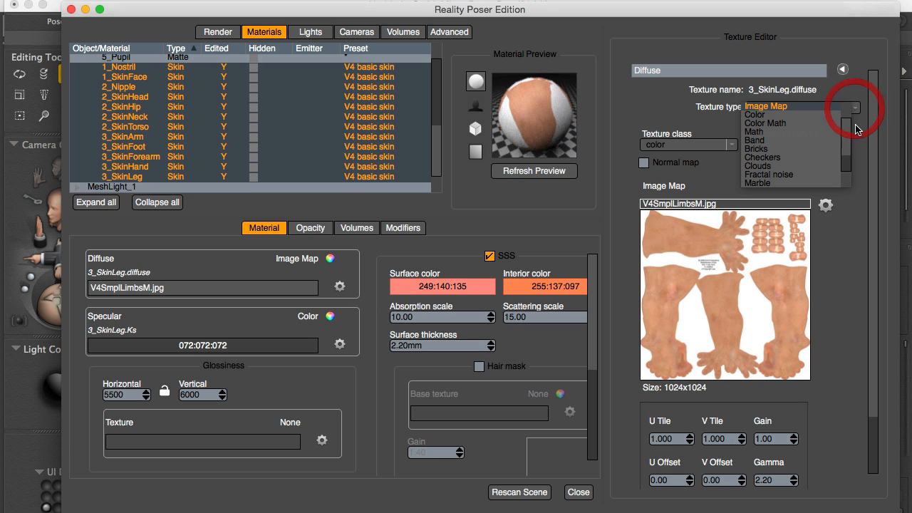
left_click(785, 124)
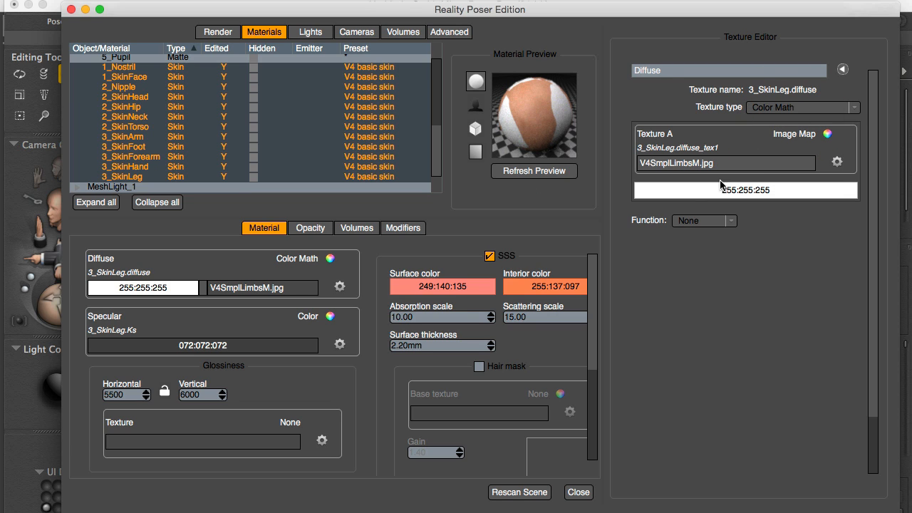
- Set the Color Math color of the selected skin materials' diffuse to bright green, 079:255:090, and check 1_Nostril individually
left_click(688, 193)
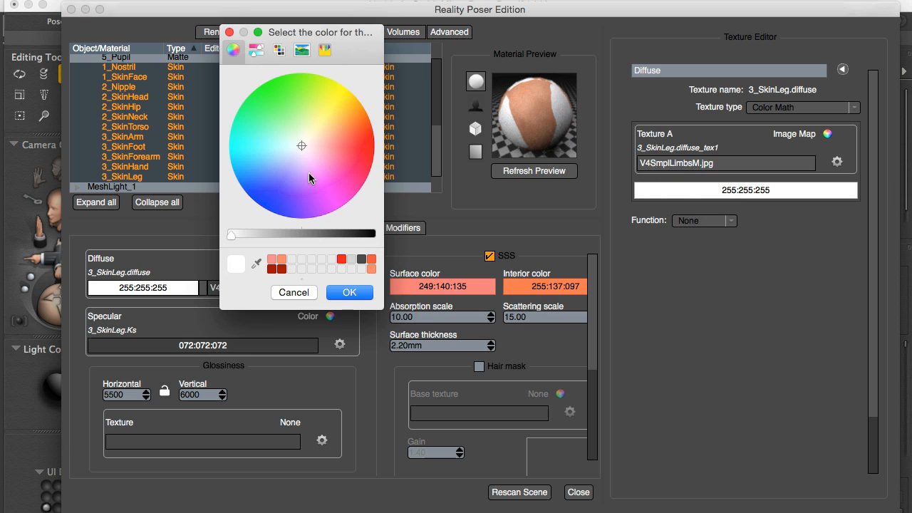
left_click(274, 105)
left_click(349, 293)
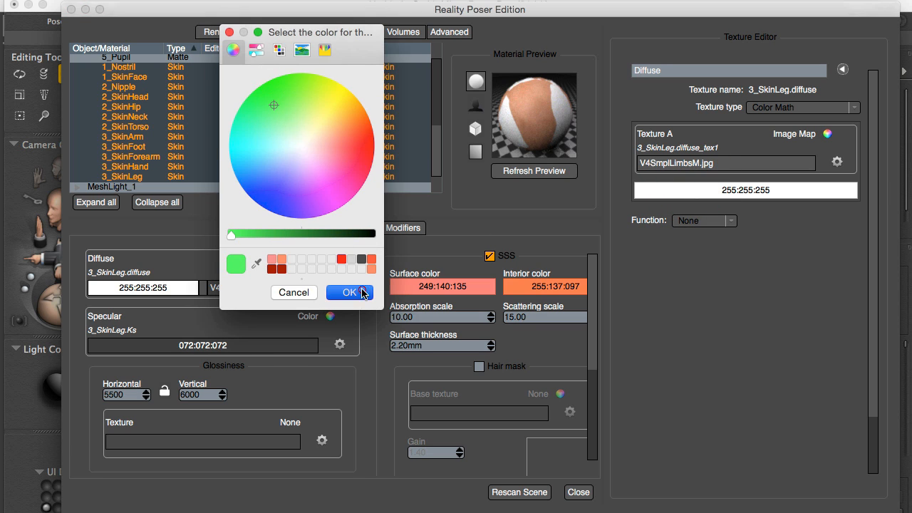
left_click(179, 69)
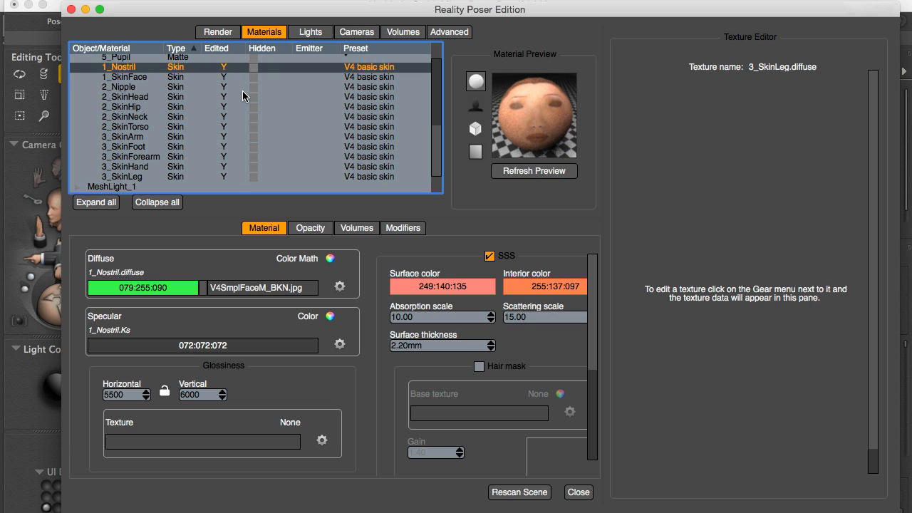
key("Down")
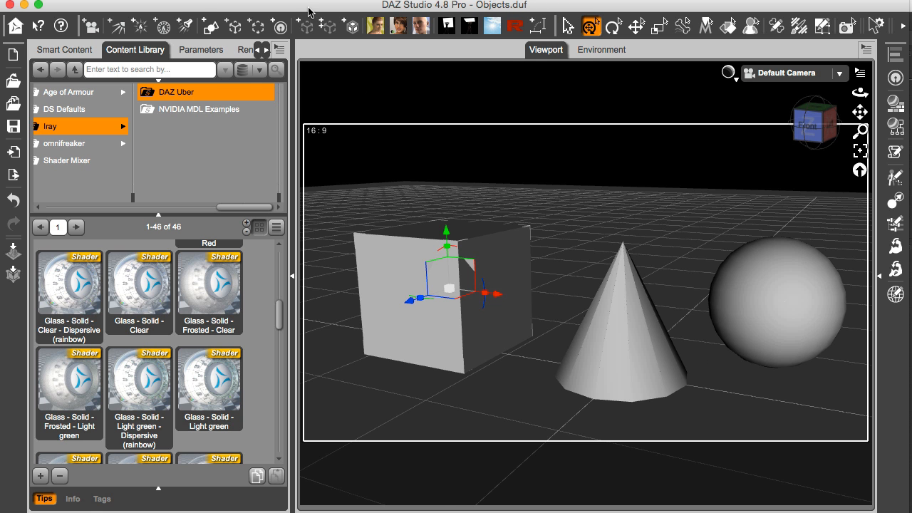
- Open Reality in DAZ Studio and list the materials of the sphere, cube and cone
left_click(514, 30)
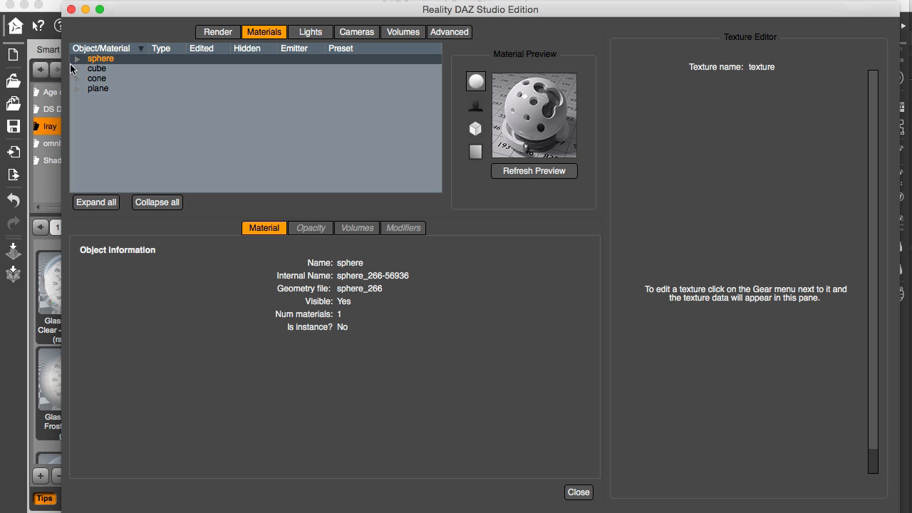
left_click(77, 59)
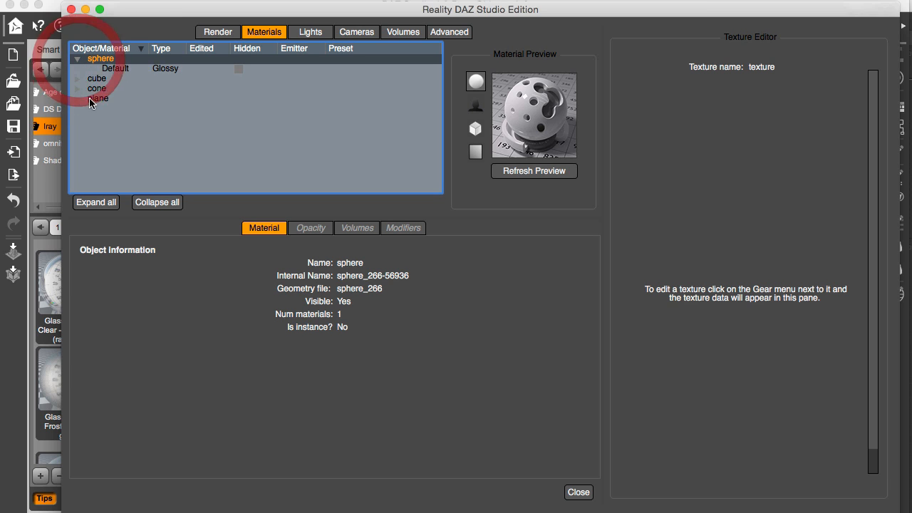
left_click(77, 79)
left_click(77, 101)
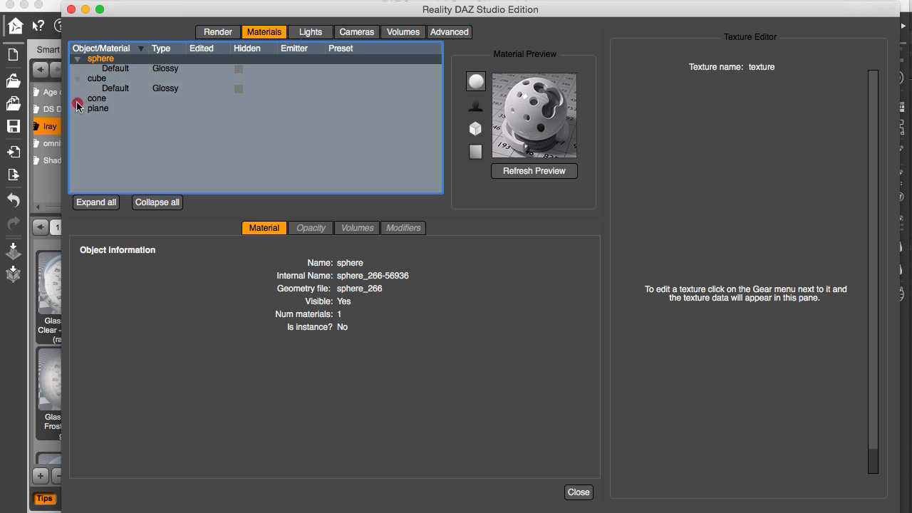
- Convert the Default materials of the cone, cube and sphere together from Glossy to Metal
left_click(127, 109)
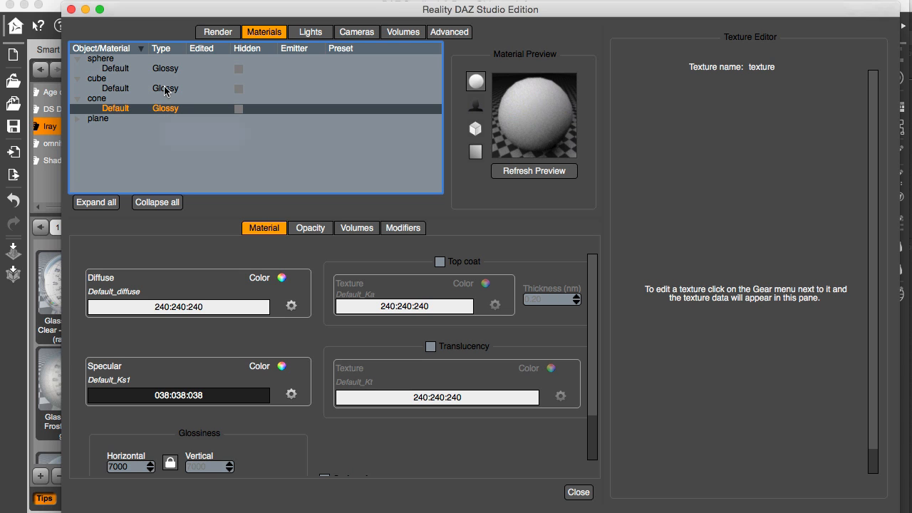
left_click(165, 89, "super")
left_click(181, 68, "super")
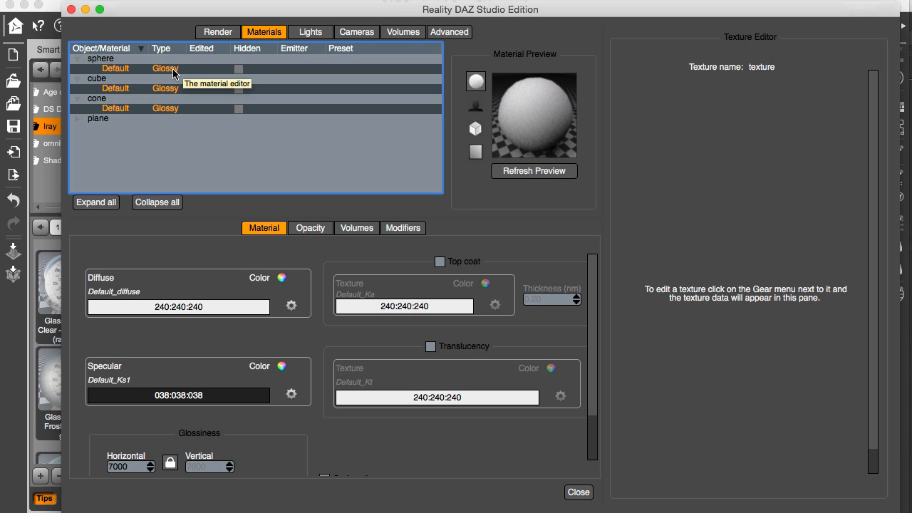
right_click(142, 68)
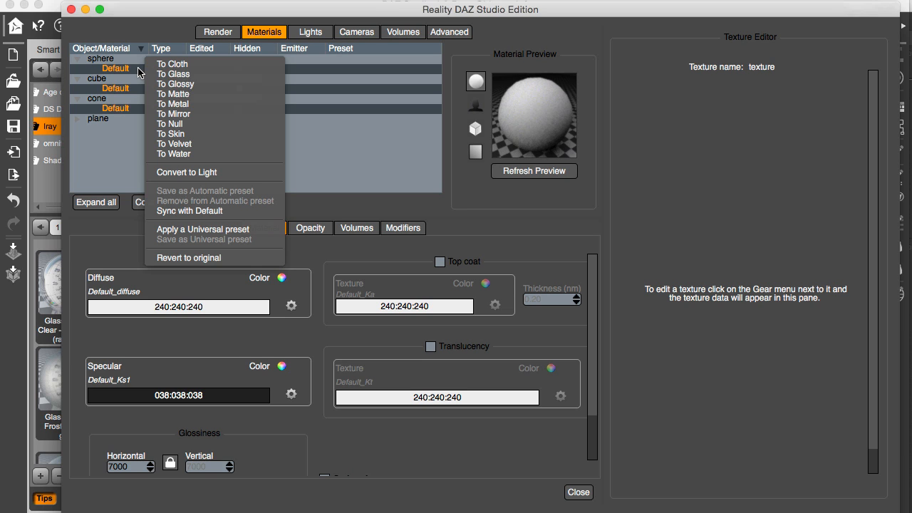
left_click(199, 109)
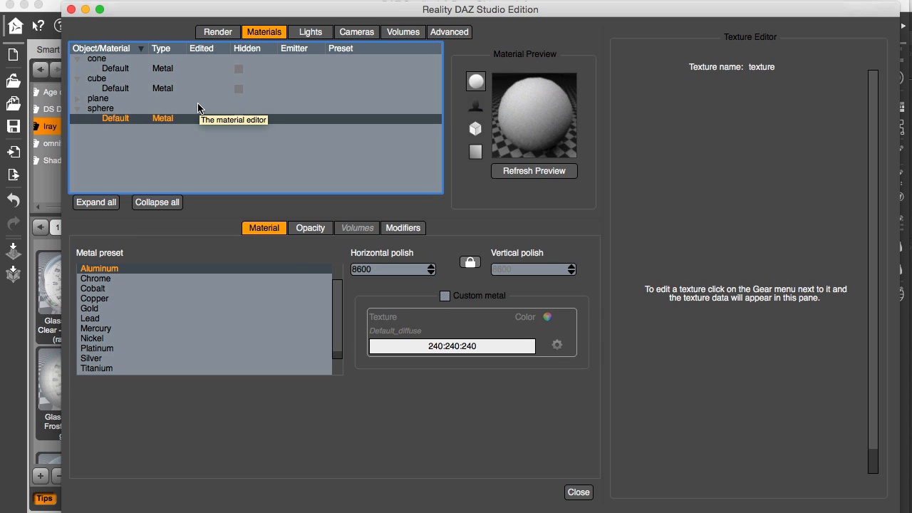
- Apply the Gold metal preset to the cone, cube and sphere materials together and set their horizontal polish to 9000
left_click(175, 87, "super")
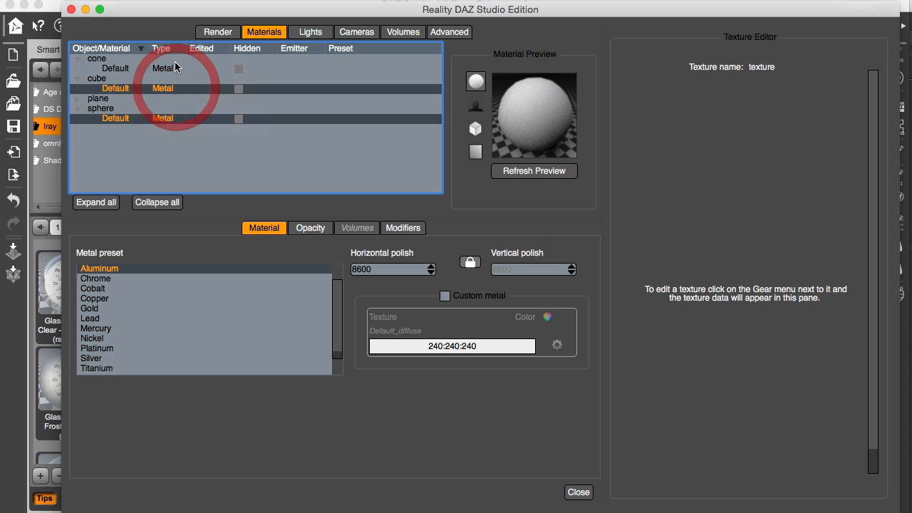
left_click(176, 68, "super")
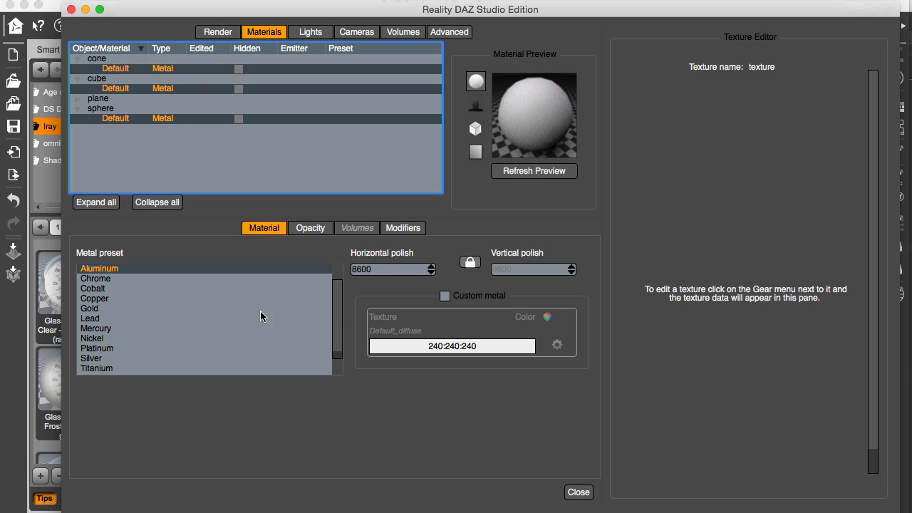
left_click(96, 309)
left_click_drag(385, 271, 350, 267)
type("9000")
key("Tab")
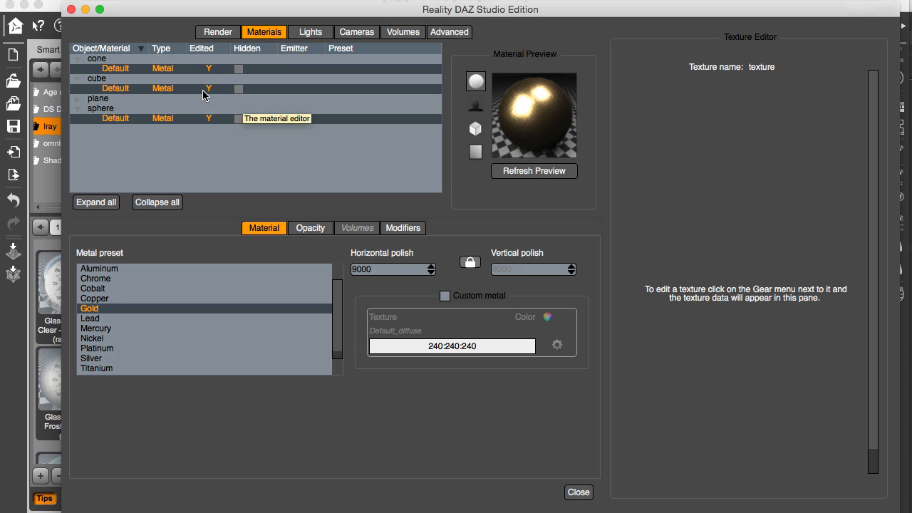
- Convert the selected metal materials of the cone, cube and sphere to Glossy
right_click(170, 73)
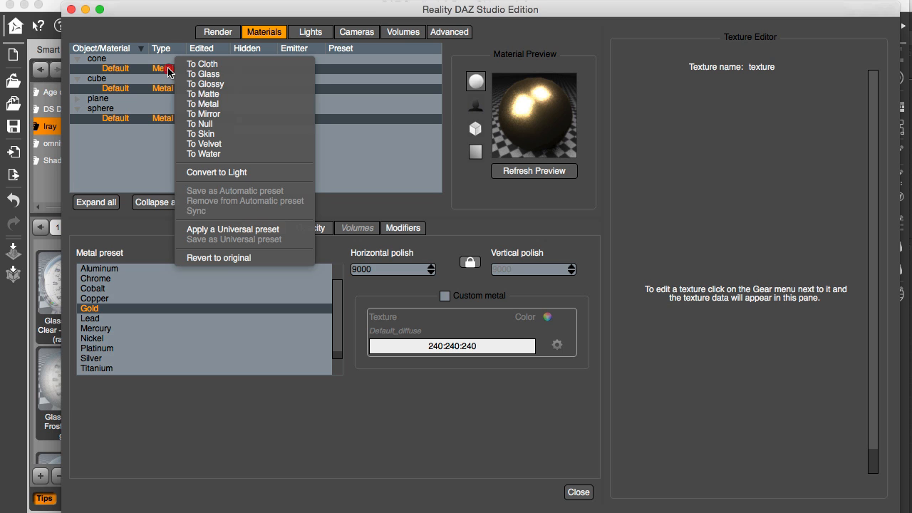
left_click(230, 84)
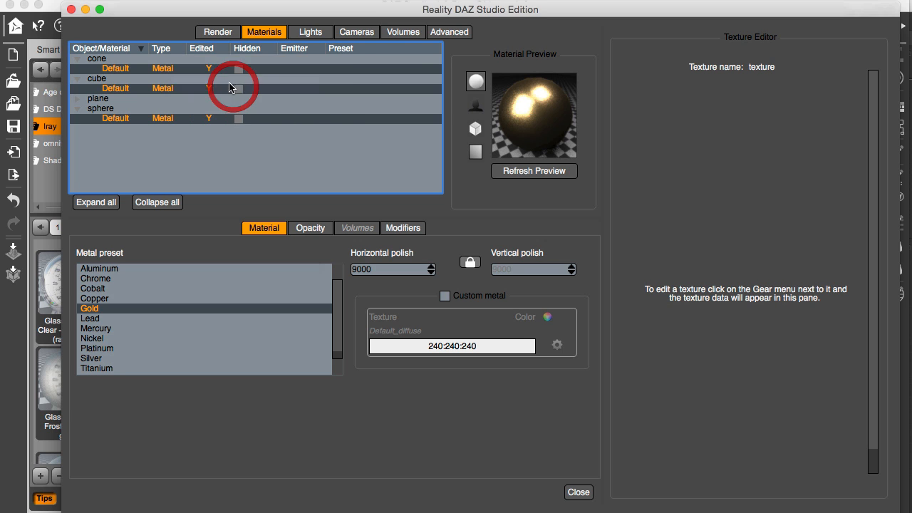
- Change the diffuse texture type of the glossy cone, cube and sphere materials together to Color Math
left_click(171, 88)
left_click(173, 118)
left_click(173, 86, "super")
left_click(174, 68, "super")
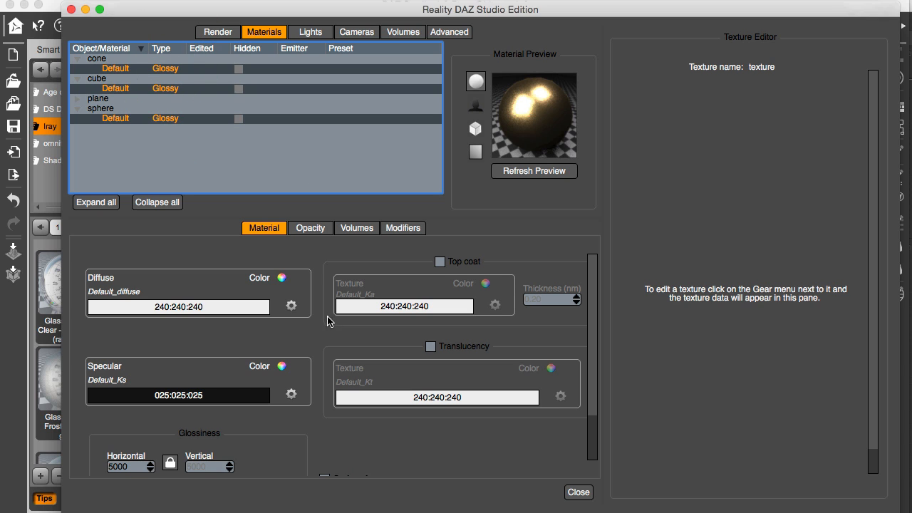
left_click(217, 307)
left_click(823, 108)
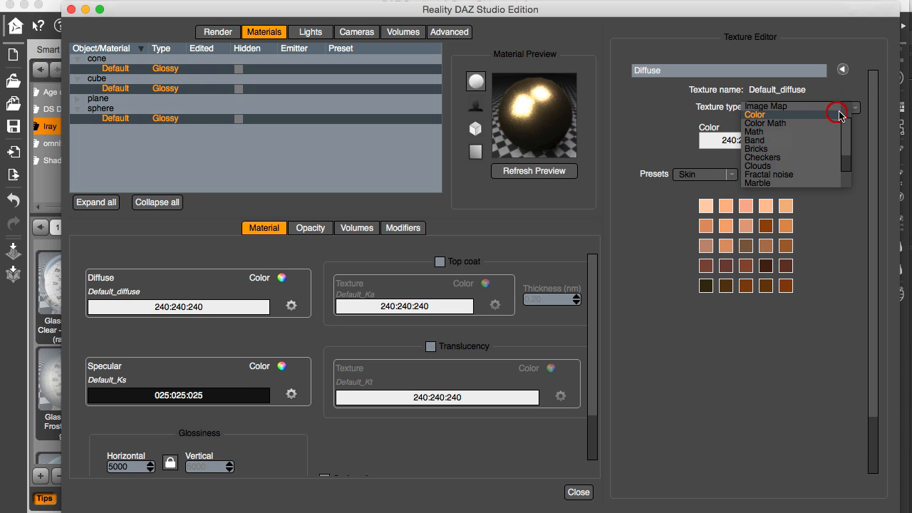
left_click(796, 124)
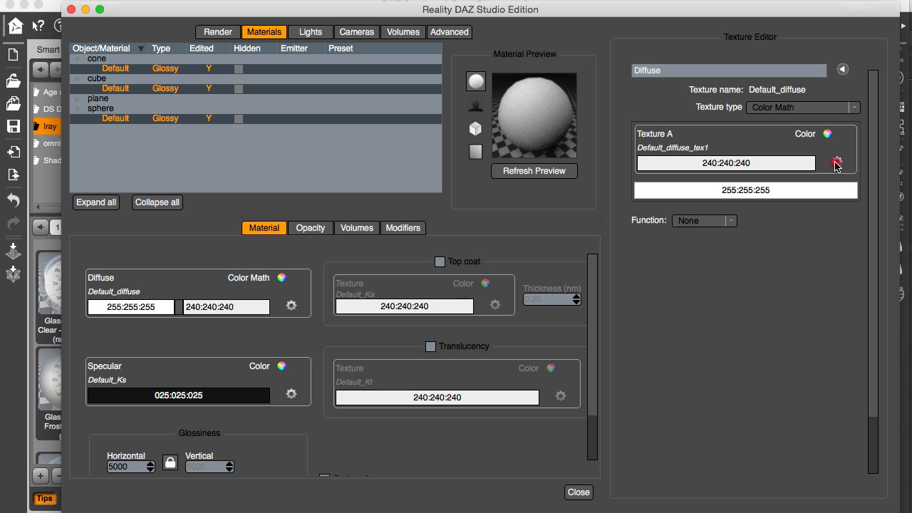
- Set Texture A of the cone, cube and sphere diffuse Color Math texture to Image Map and load concrete-01.jpg
left_click(837, 161)
left_click(849, 189)
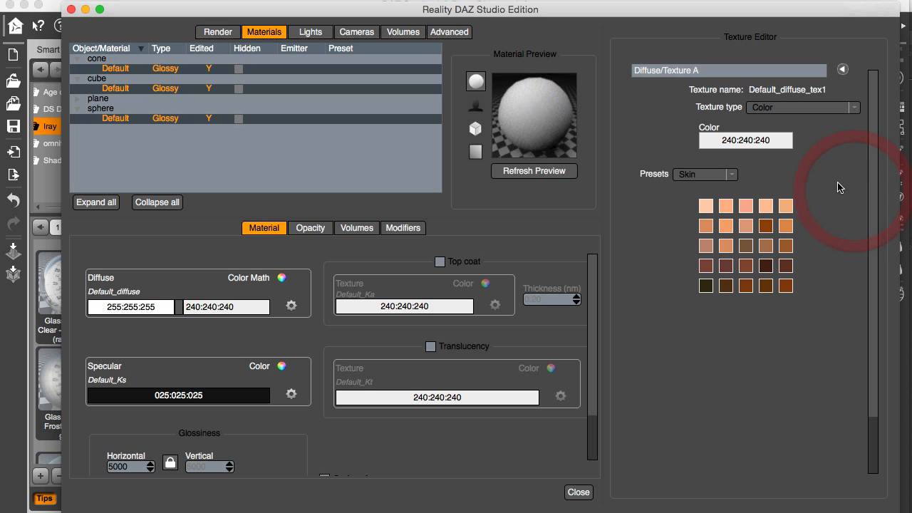
left_click(791, 106)
left_click(775, 106)
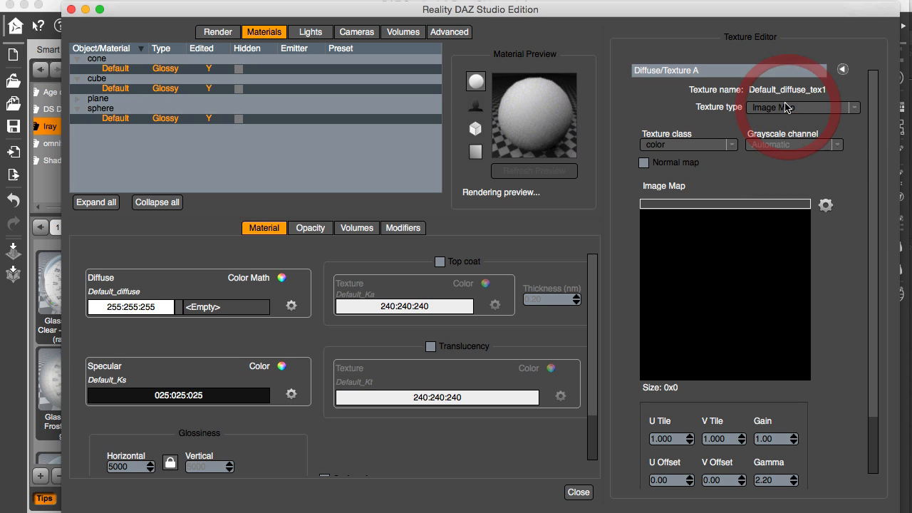
left_click(827, 205)
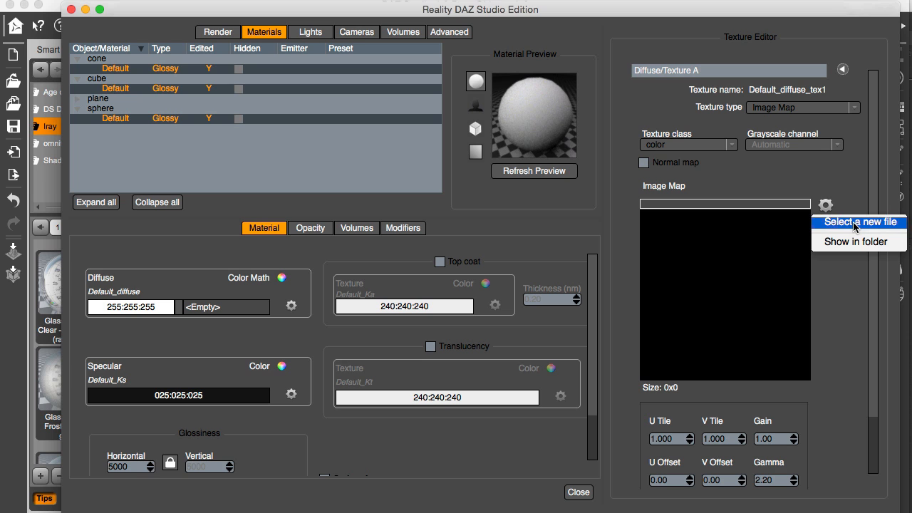
left_click(853, 224)
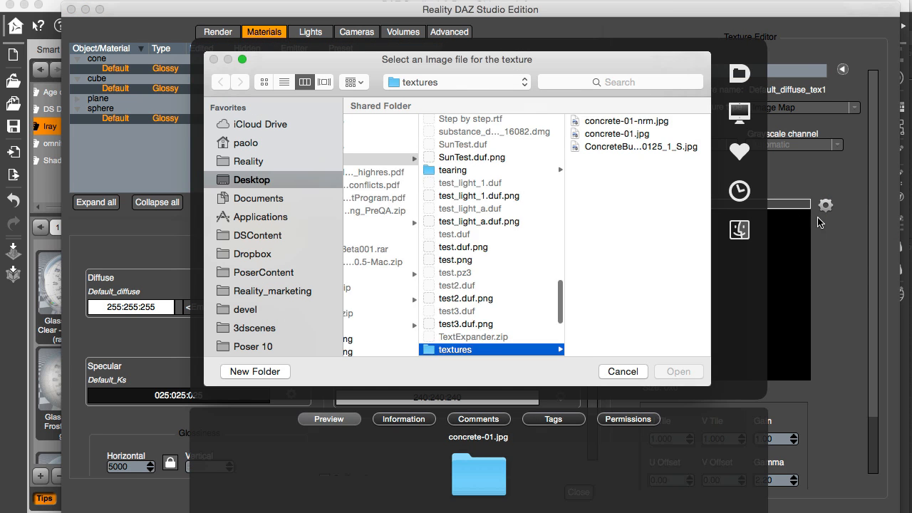
left_click(506, 135)
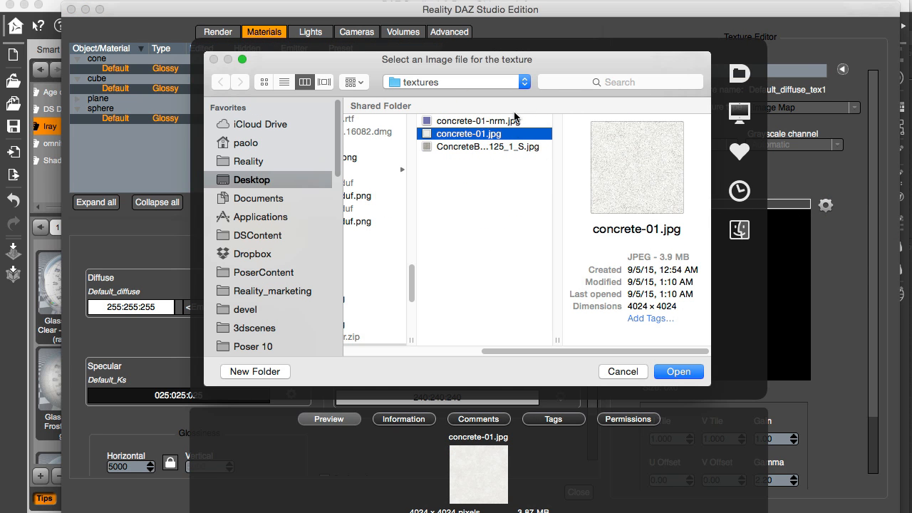
left_click(677, 373)
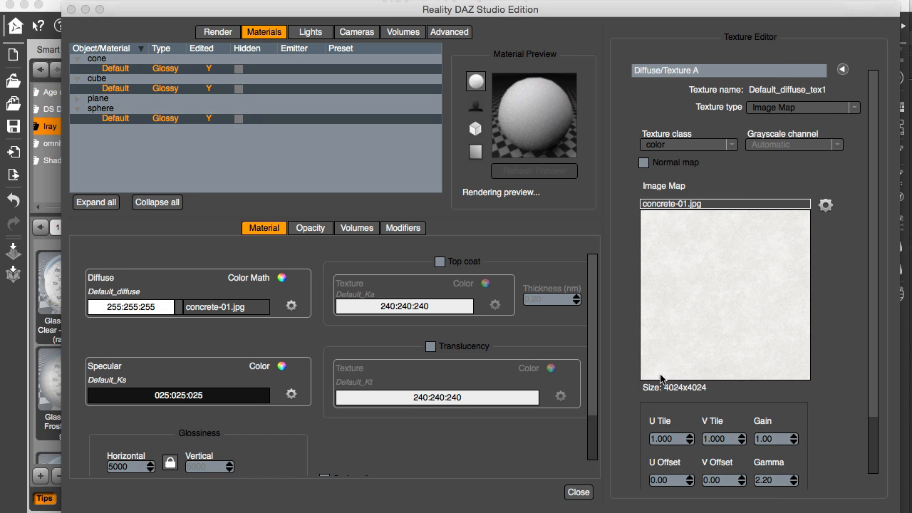
- Examine the diffuse texture of the cone, cube and sphere materials one at a time
left_click(164, 67)
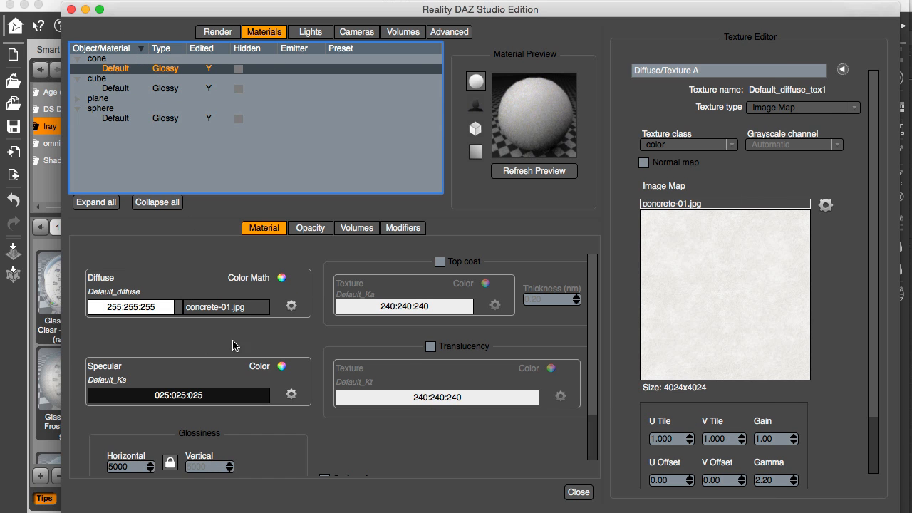
left_click(167, 88)
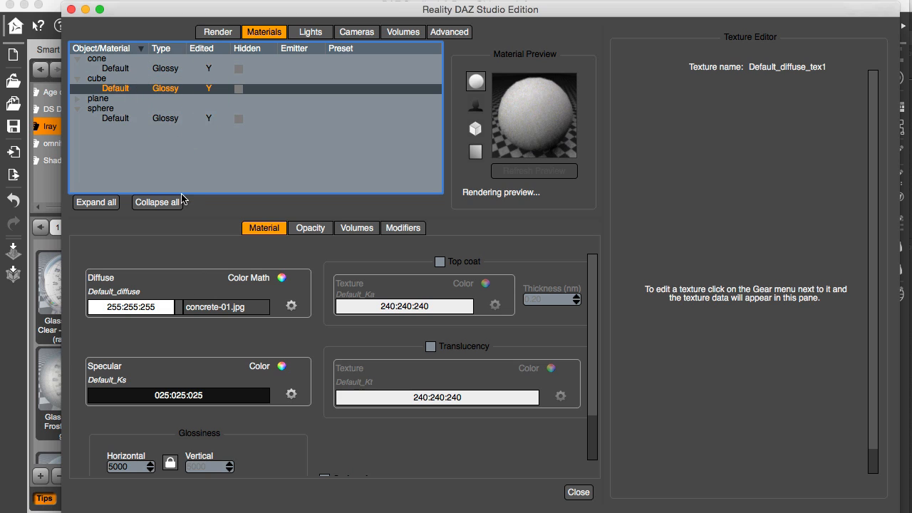
left_click(172, 120)
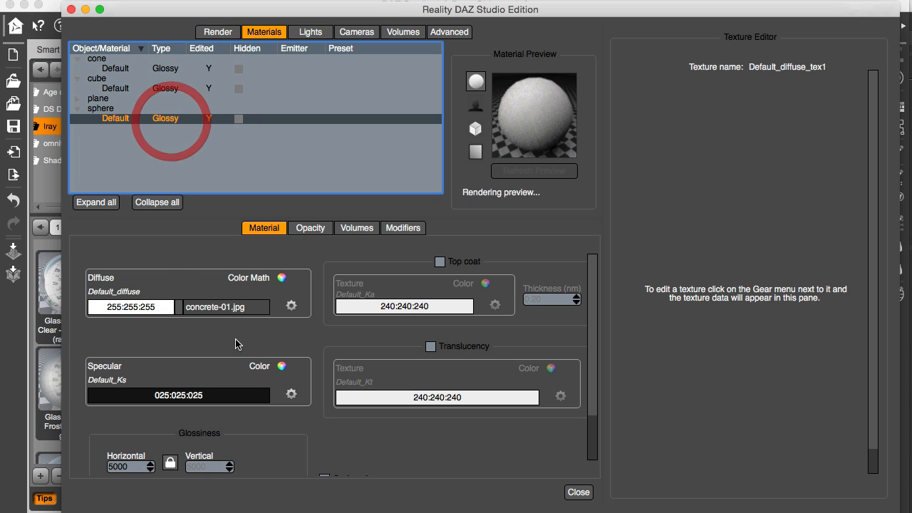
- Tint the diffuse Color Math texture of the cone, cube and sphere materials together with pale yellow 255:252:198
left_click(174, 87, "super")
left_click(175, 68, "super")
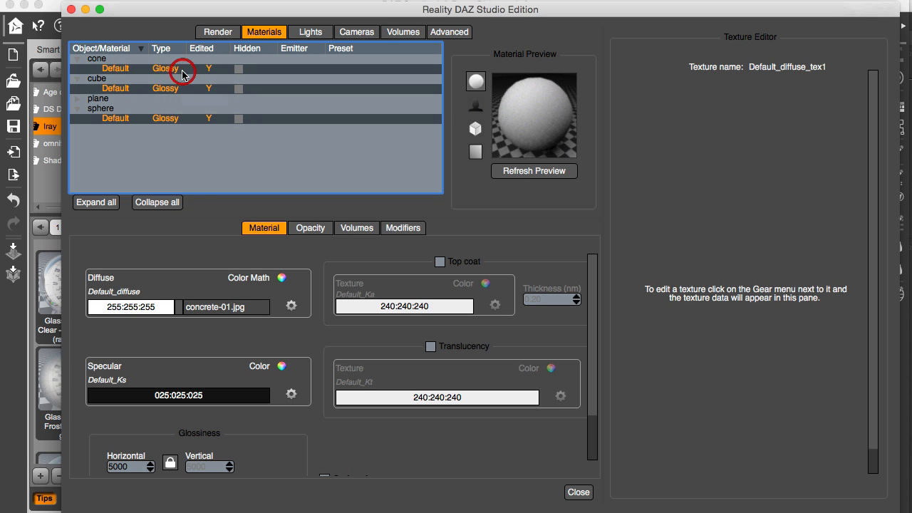
left_click(225, 311)
left_click(790, 190)
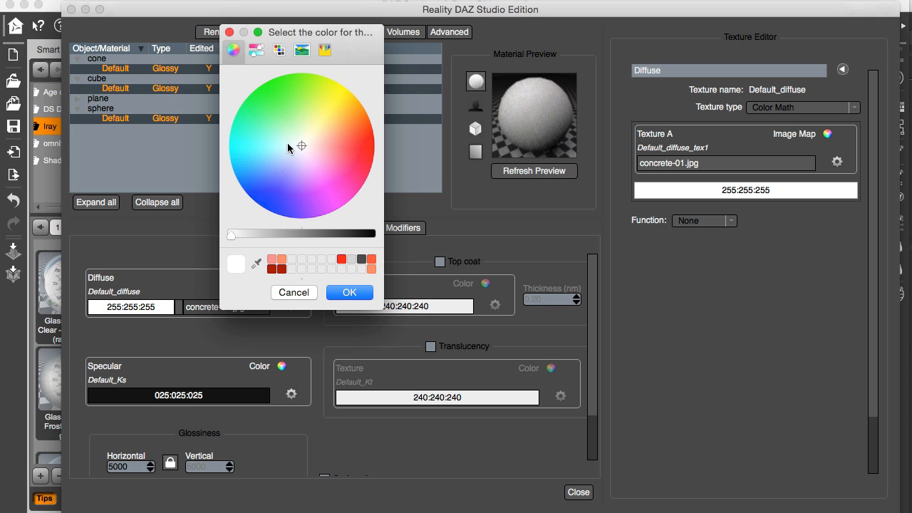
left_click(311, 133)
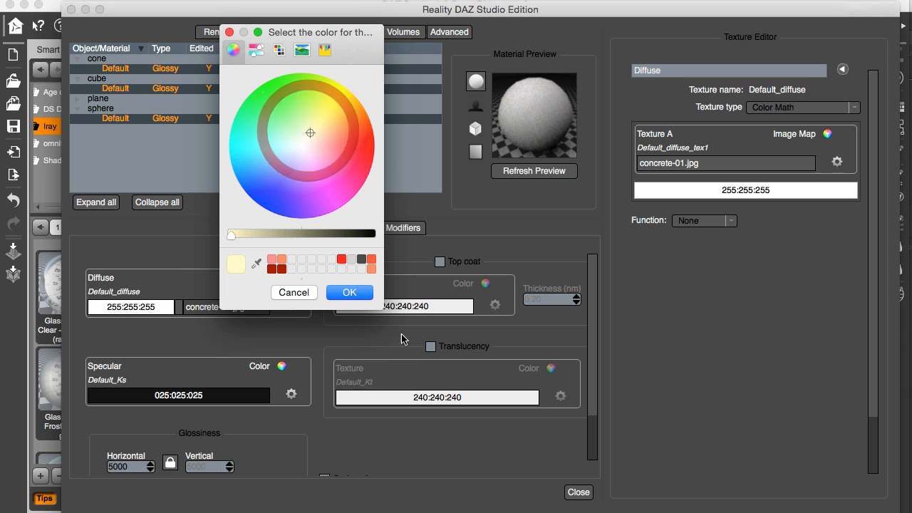
left_click(350, 293)
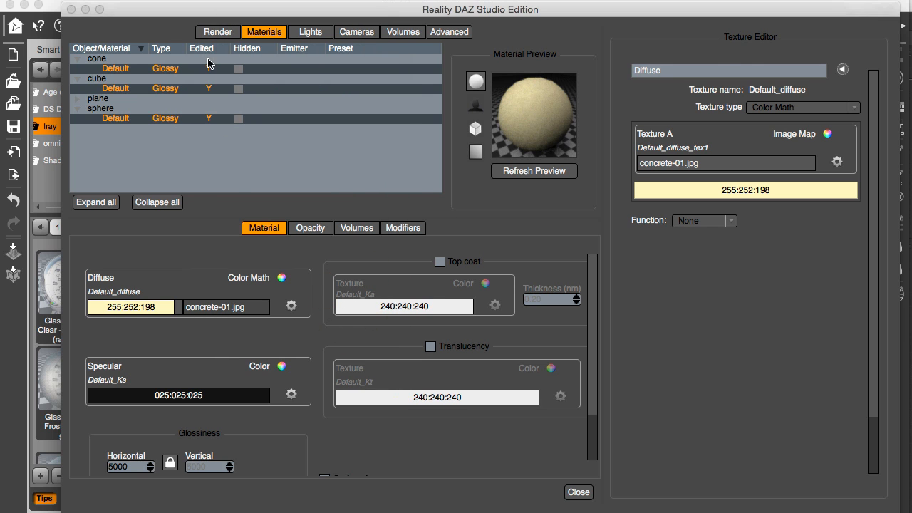
- Check the diffuse tint on each of the cone, cube and sphere materials individually
left_click(180, 110)
left_click(179, 88)
left_click(182, 68)
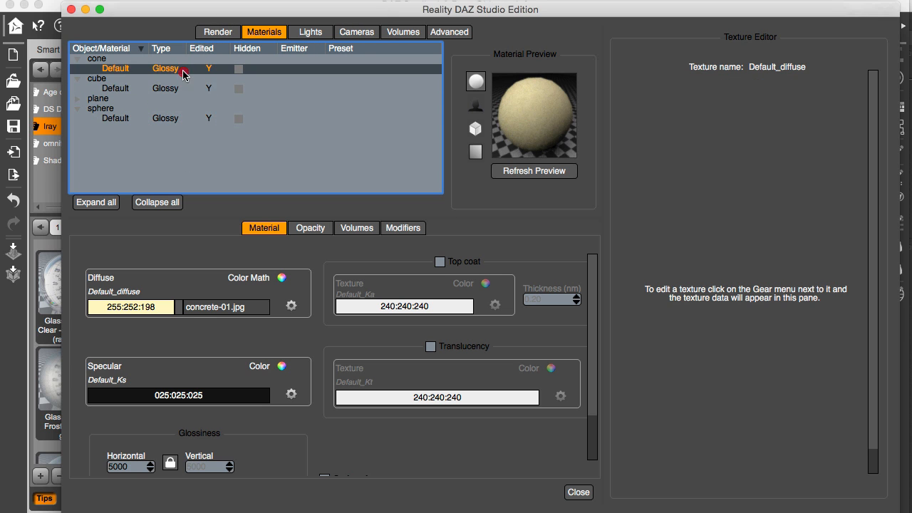
left_click(186, 88)
left_click(177, 118)
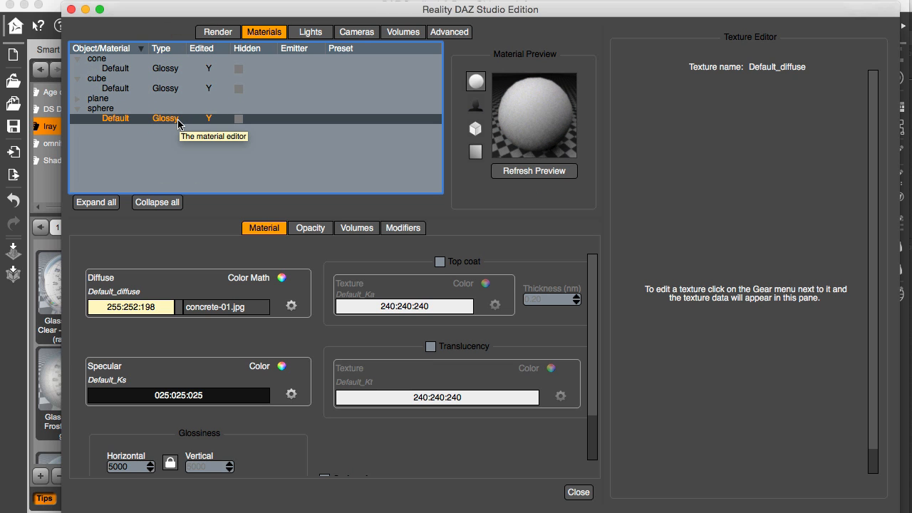
- Select the Default materials of the cone, cube and sphere together and open the universal preset selection for them
left_click(177, 69)
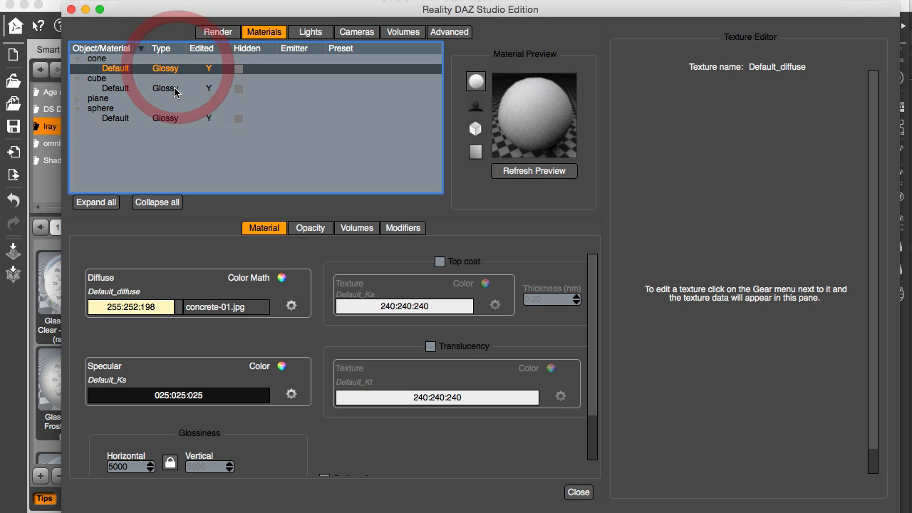
left_click(173, 89, "shift")
left_click(174, 119, "shift")
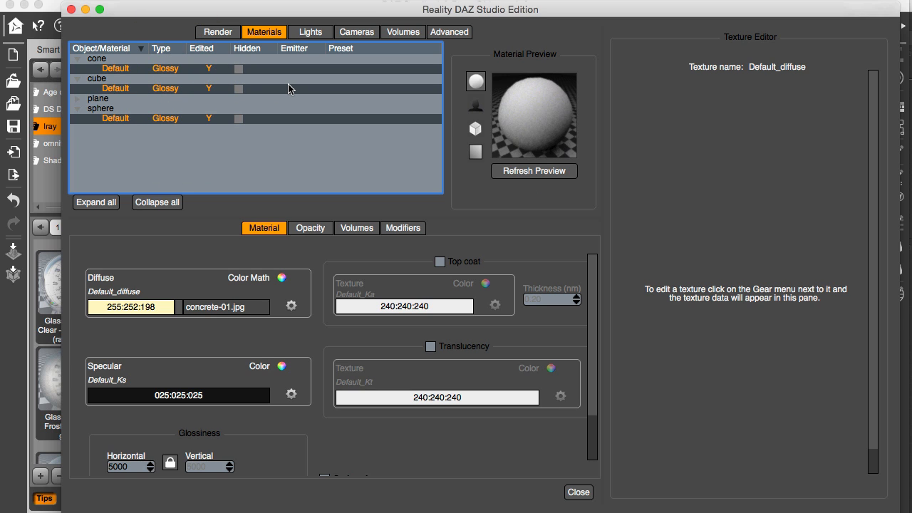
right_click(173, 69)
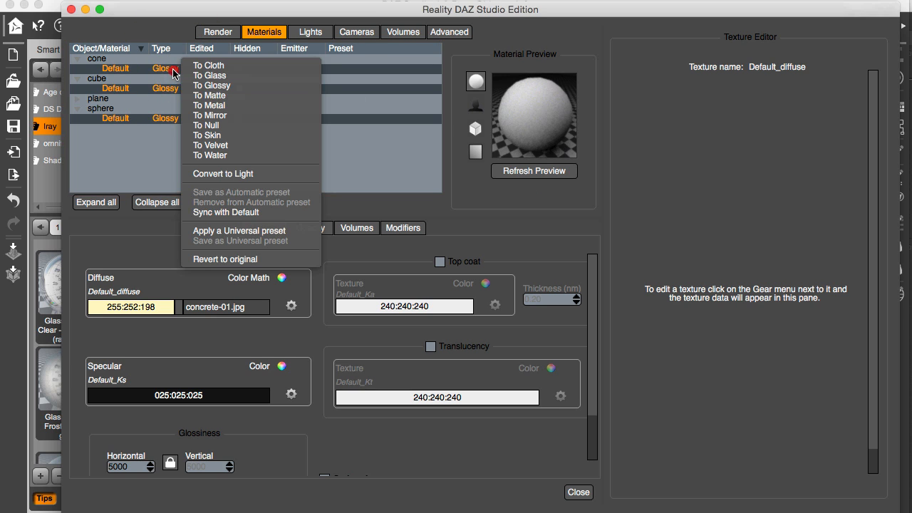
left_click(297, 234)
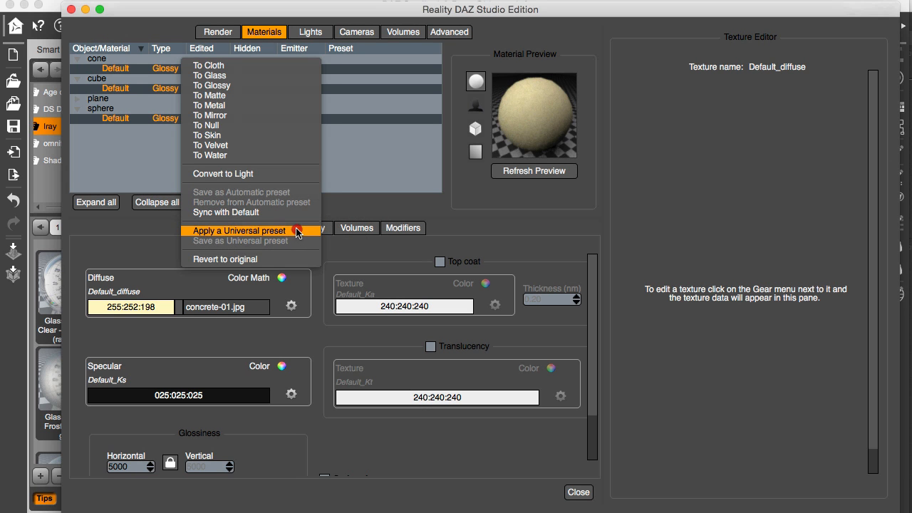
left_click(301, 234)
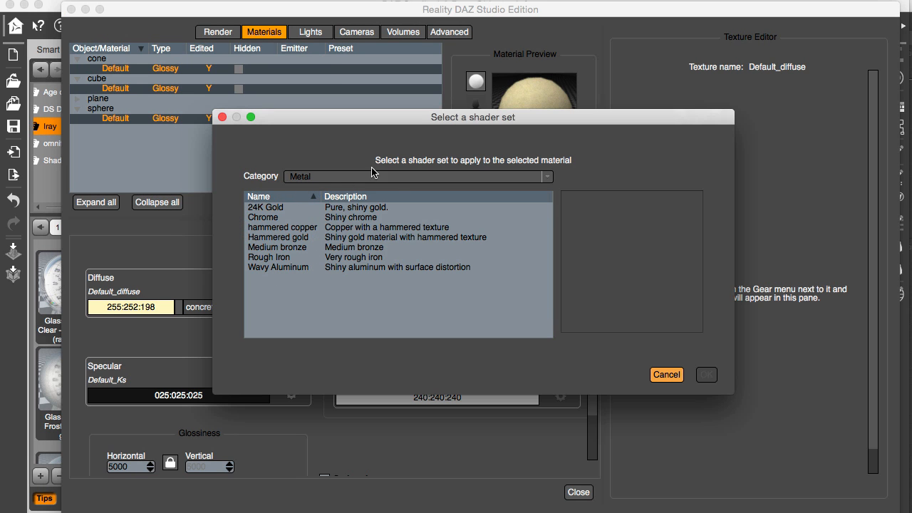
- Browse the Car paint shader sets and apply Drift orange to the selected cone, cube and sphere materials
left_click(397, 178)
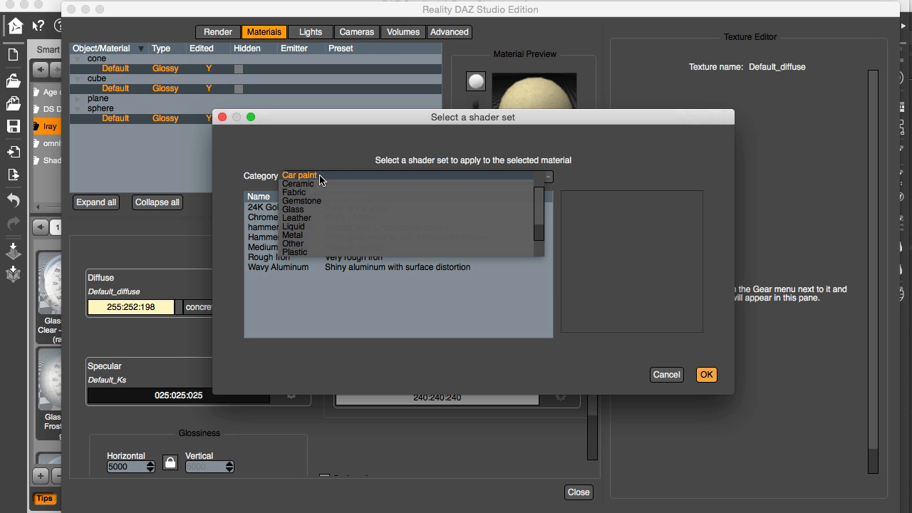
left_click(320, 178)
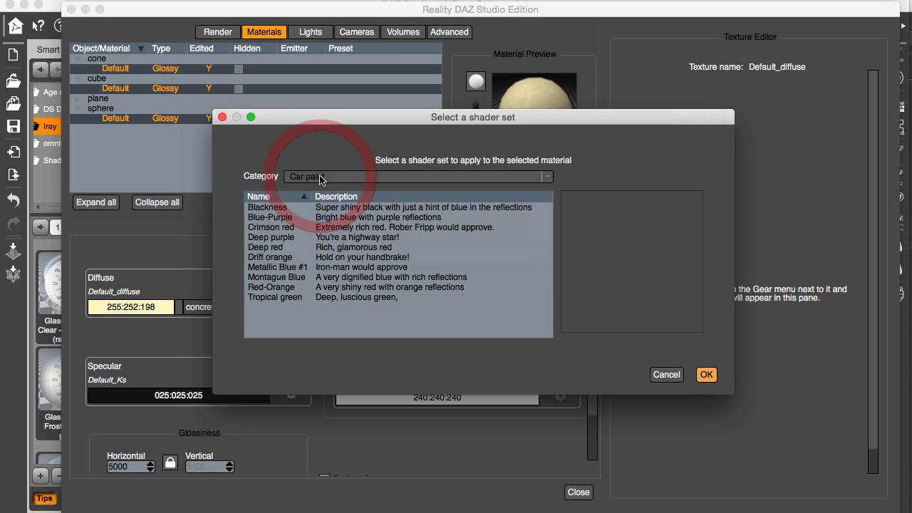
left_click(346, 208)
key("Down")
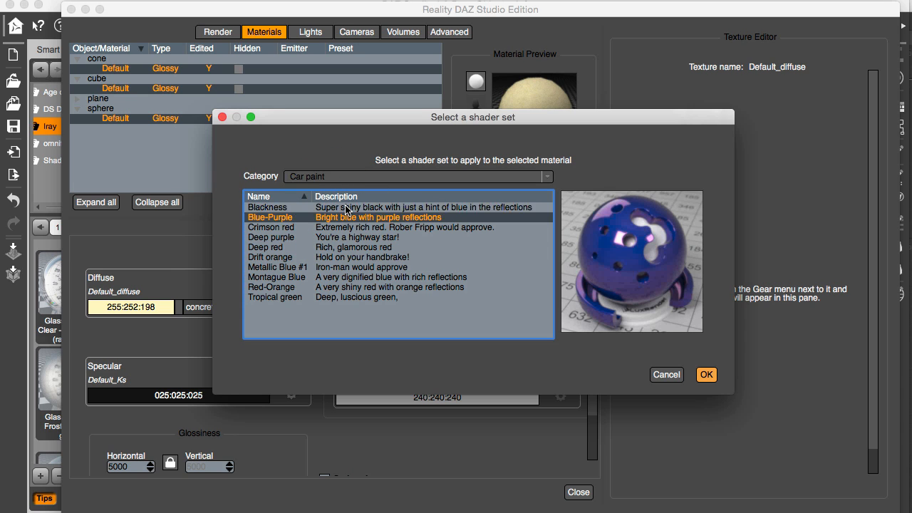
key("Down")
key("Down")
key("Down")
key("Down")
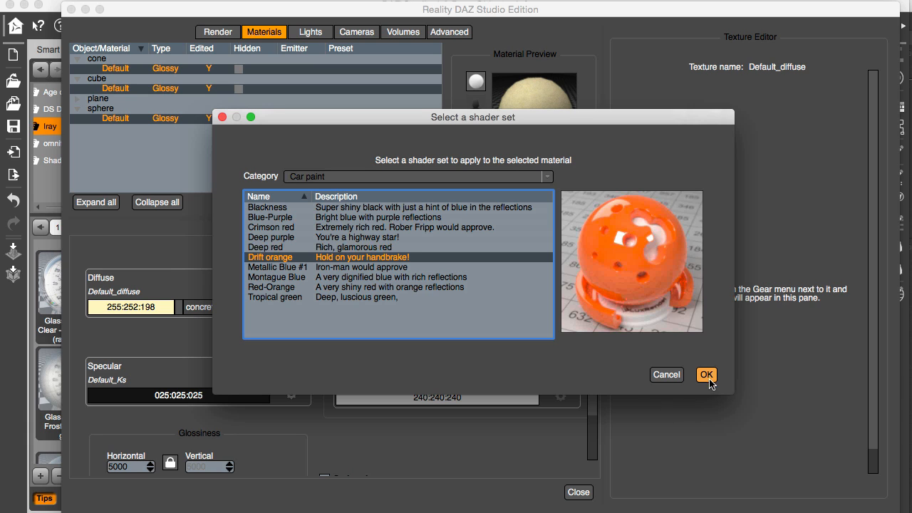
left_click(707, 375)
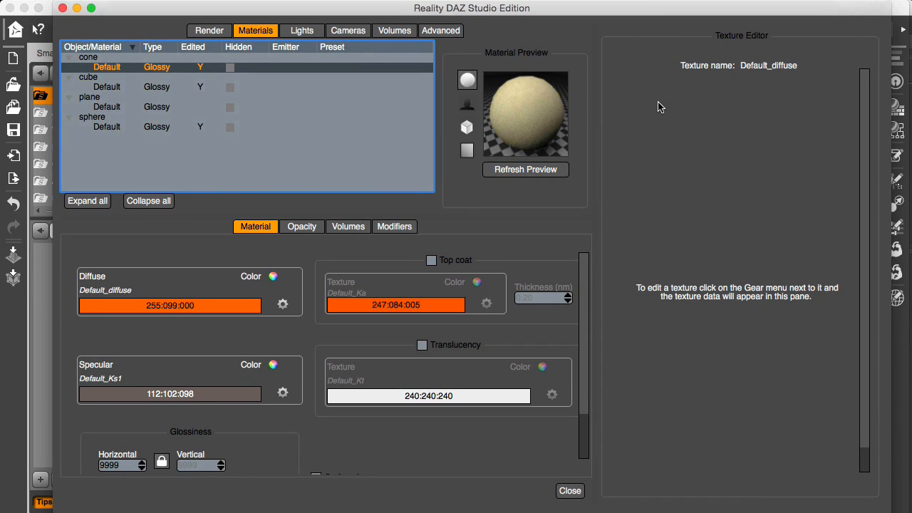
- Switch to DAZ Studio, add a Genesis 2 Female figure and place it toward the back between the cube and the cone
key("super+Tab")
key("super+Tab")
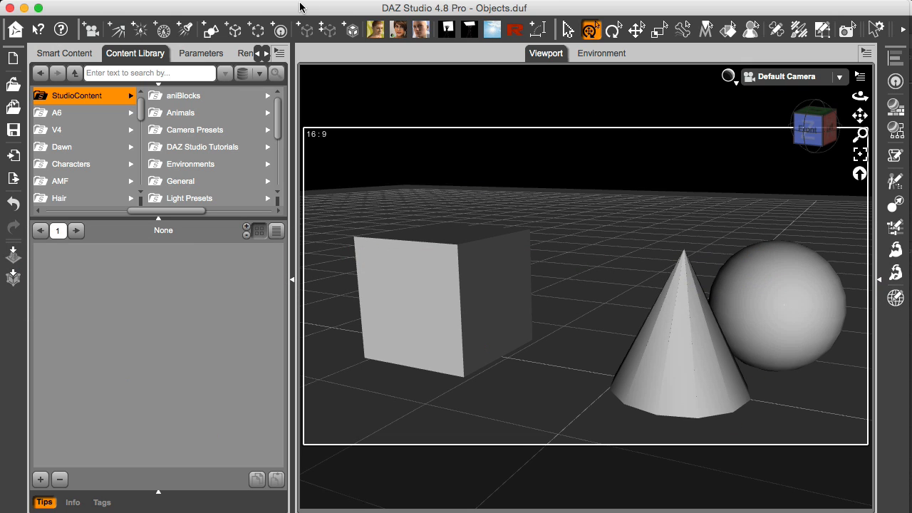
left_click(426, 29)
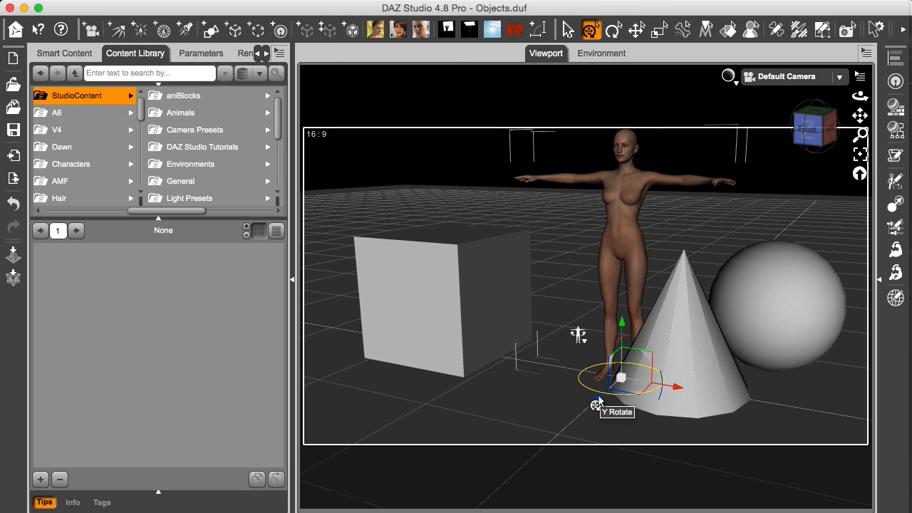
left_click_drag(603, 399, 710, 297)
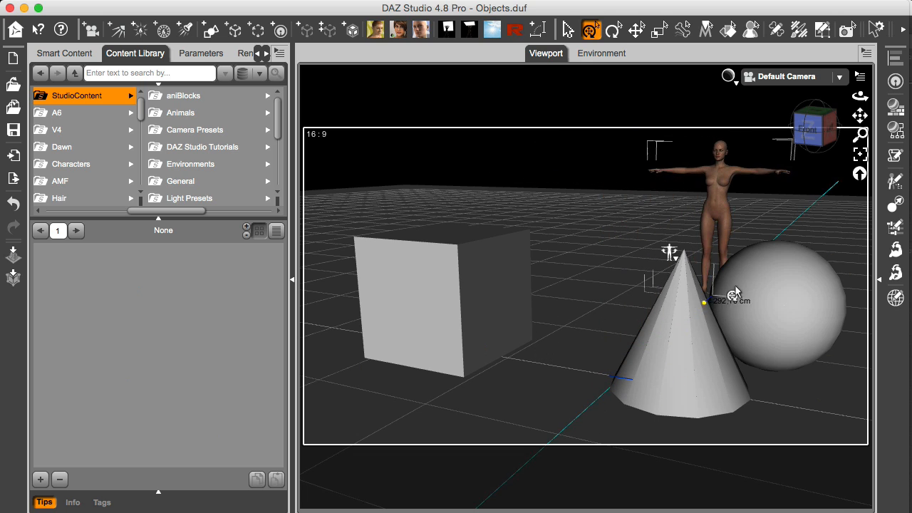
left_click_drag(773, 306, 644, 291)
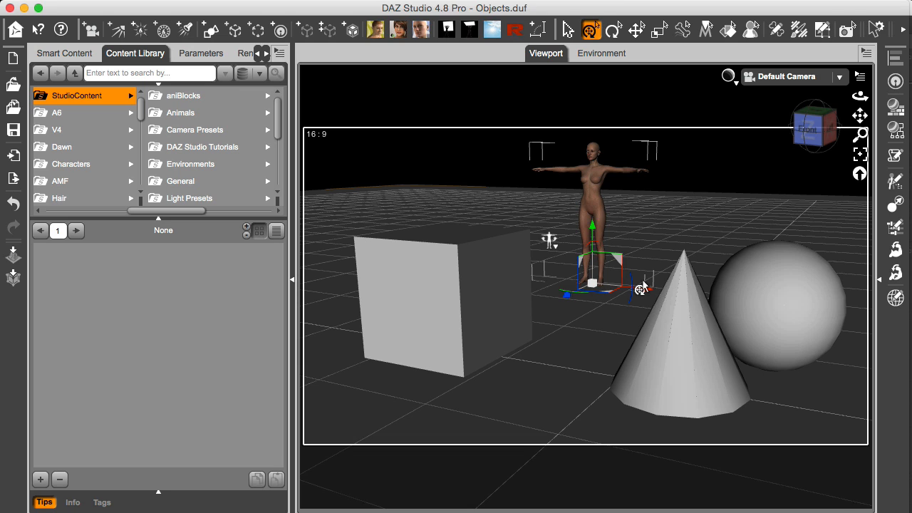
- Open the scene in Reality, expand the Genesis 2 Female materials and sort the material list by type
left_click(517, 29)
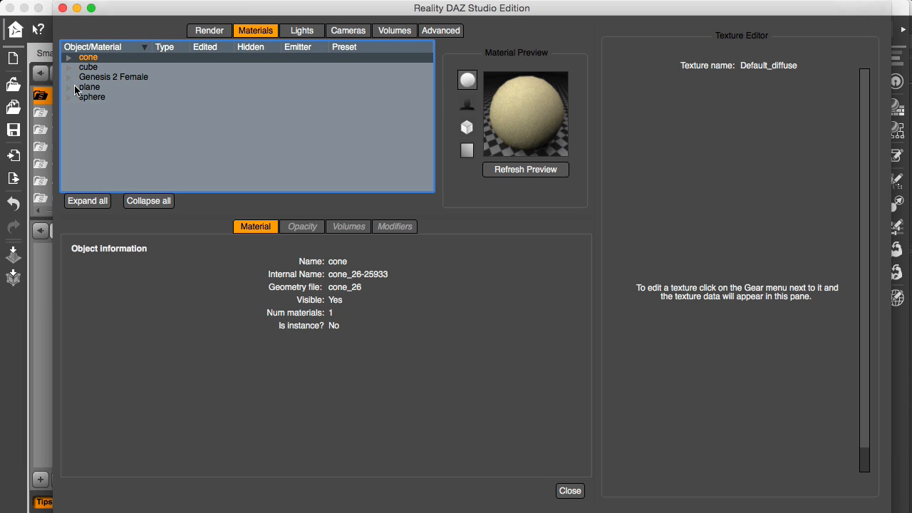
left_click(68, 77)
left_click(114, 77)
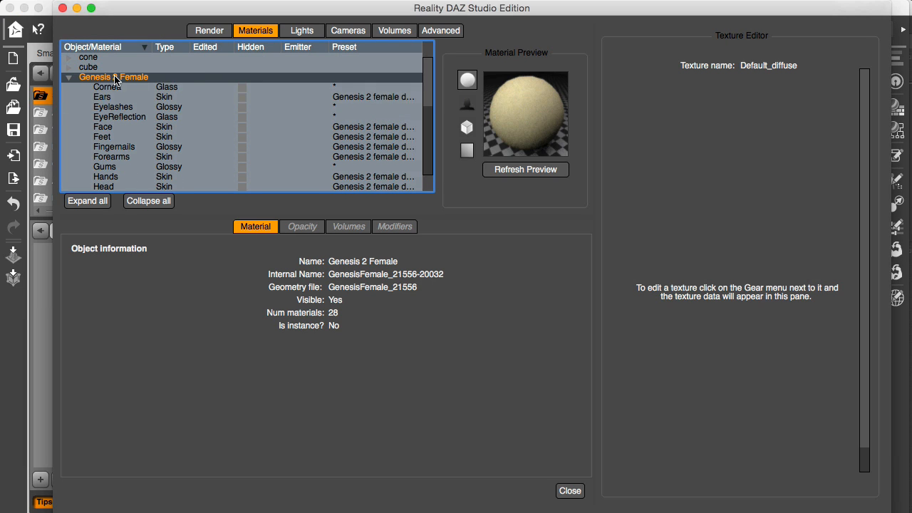
left_click(172, 48)
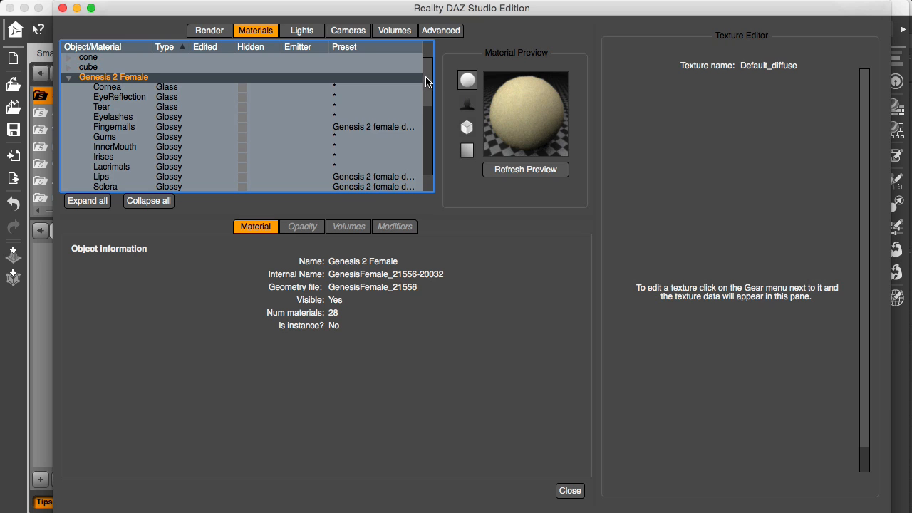
- Select all Skin-type materials of Genesis 2 Female together, from Ears through Torso
scroll(427, 82, "down", 2)
scroll(428, 83, "up", 2)
scroll(430, 77, "down", 2)
scroll(431, 107, "down", 5)
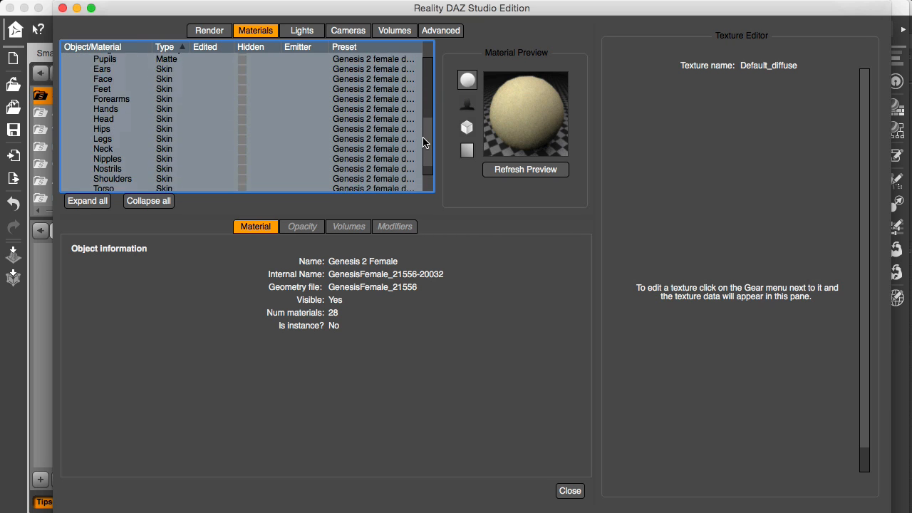
left_click(180, 68)
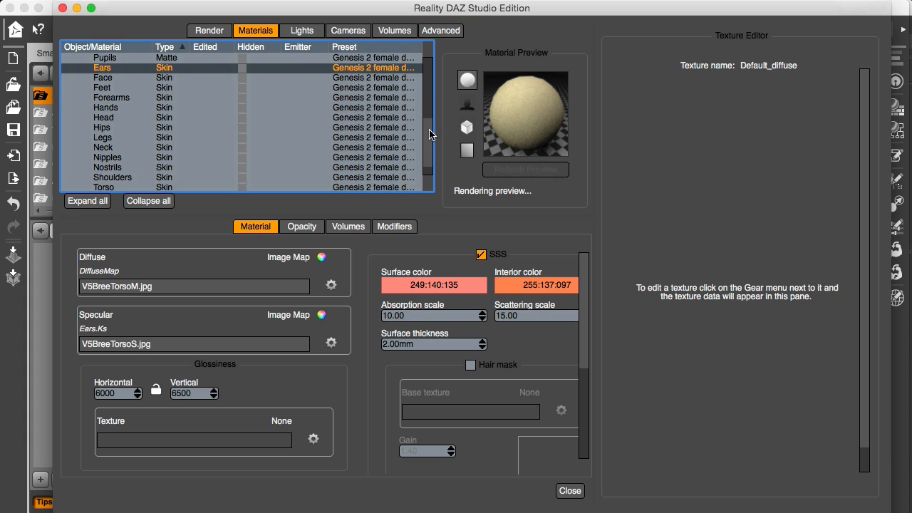
scroll(430, 134, "down", 3)
left_click(175, 165, "shift")
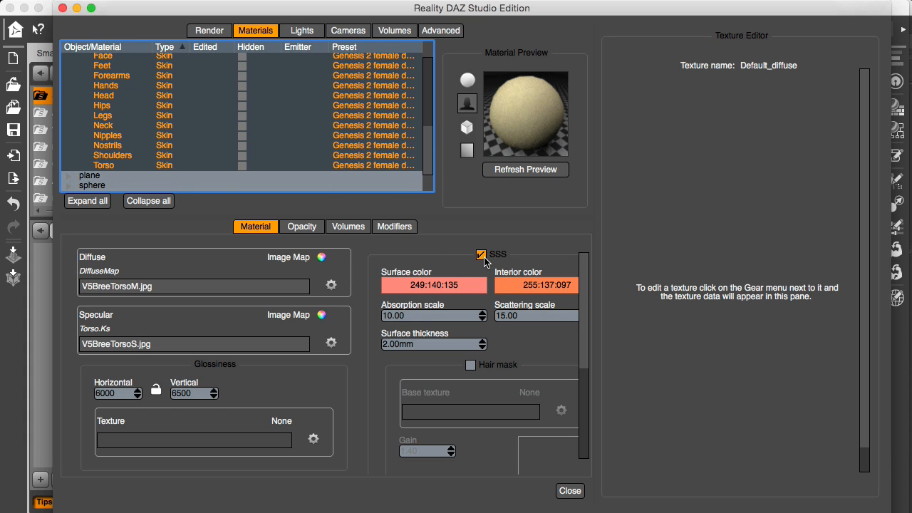
- Turn SSS off for the selected Genesis 2 Female skin materials, check their inner and outer volumes, and turn SSS back on
left_click(481, 255)
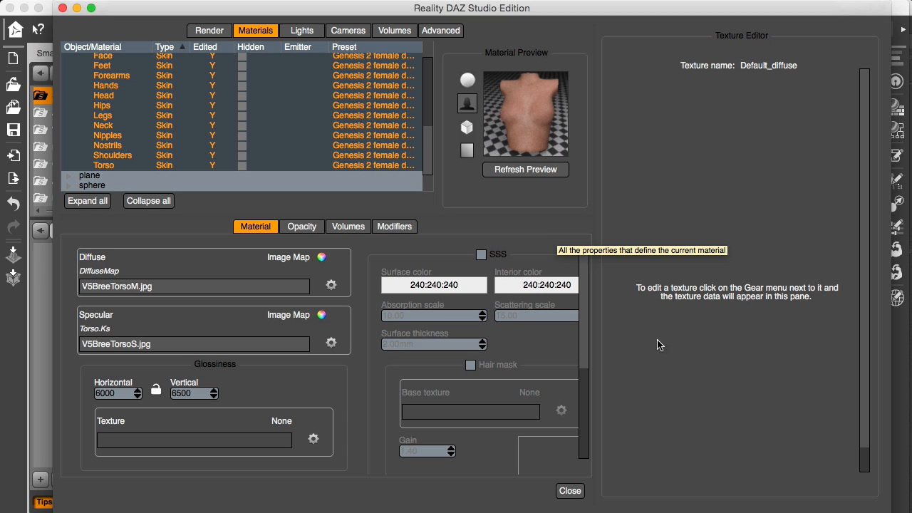
left_click(351, 228)
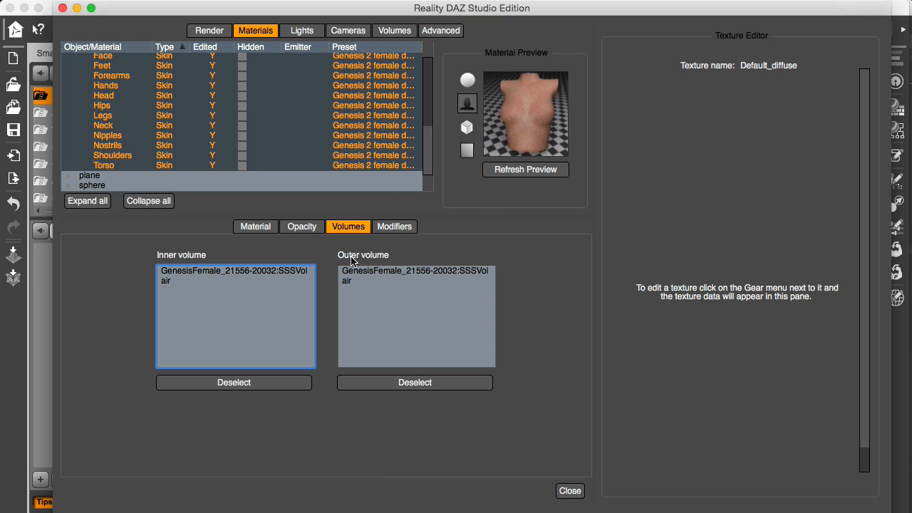
left_click(255, 228)
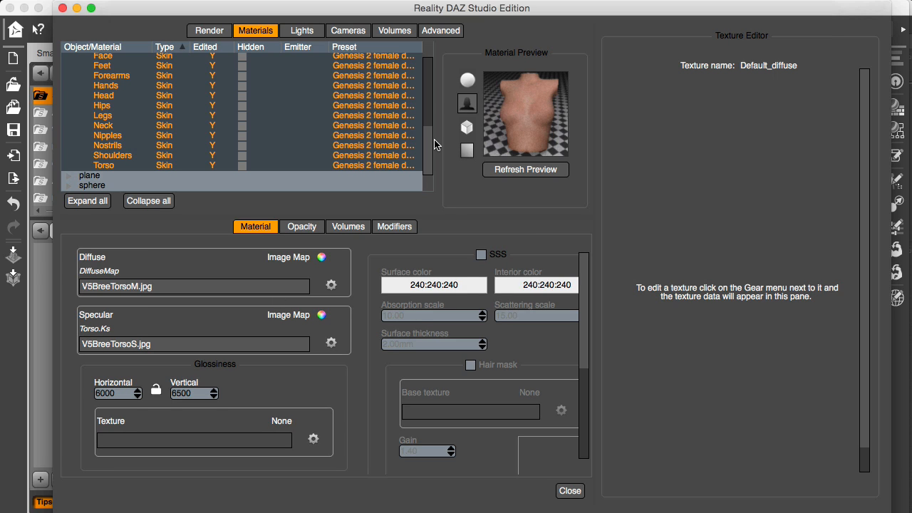
scroll(436, 142, "up", 5)
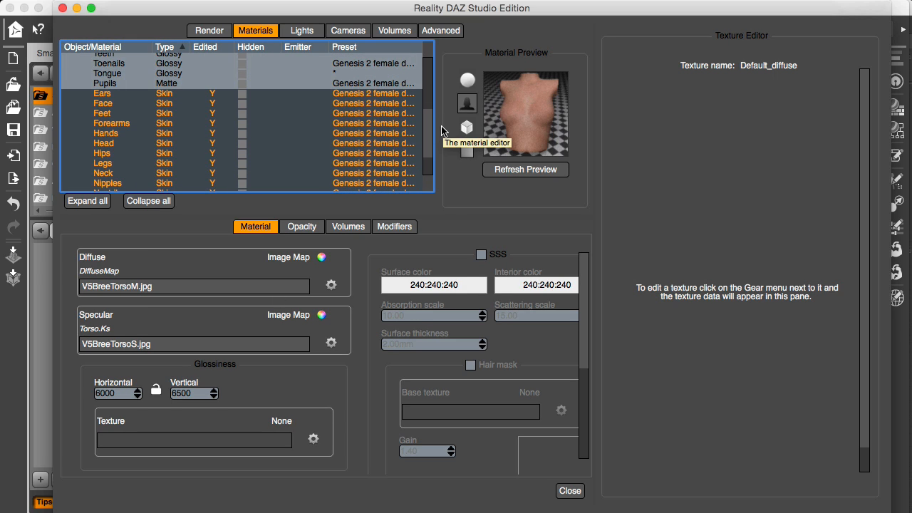
left_click(481, 255)
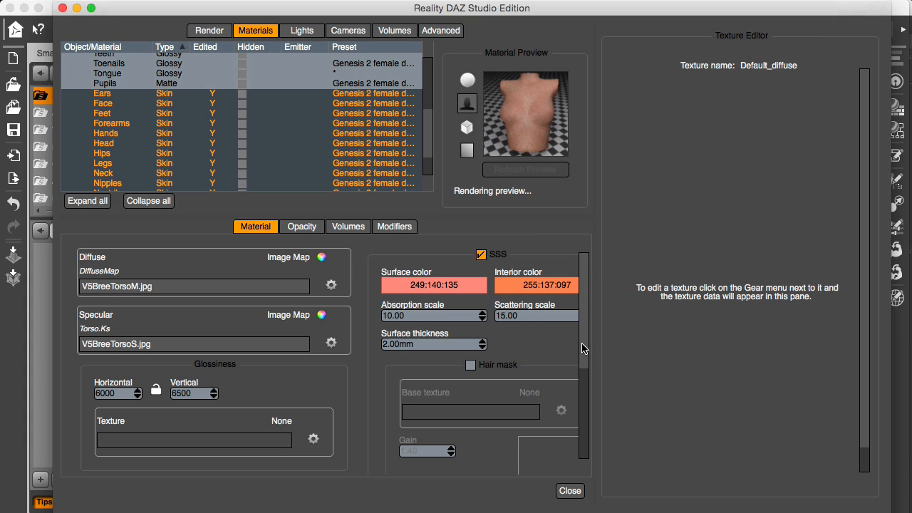
- Widen the material editor and compare the Top coat options of the skin materials with those of the Glossy Tongue material
left_click_drag(594, 354, 645, 364)
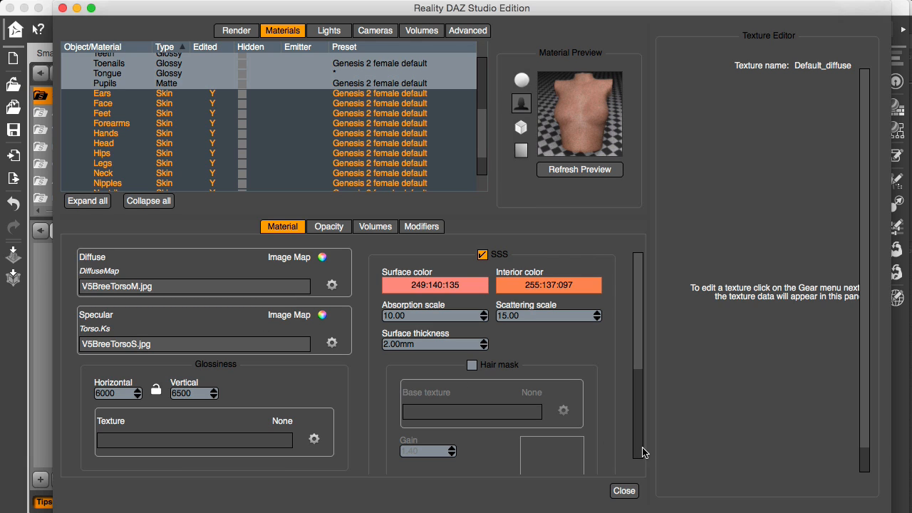
scroll(639, 451, "down", 5)
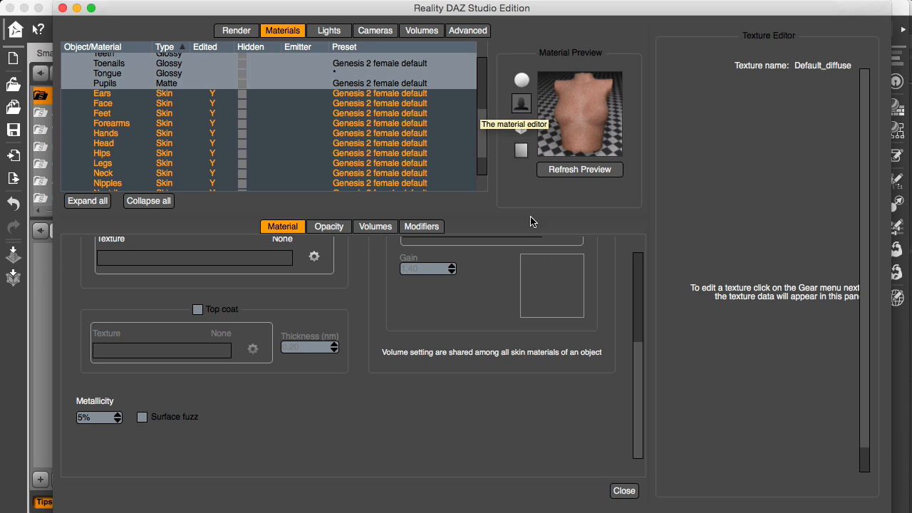
scroll(289, 111, "up", 2)
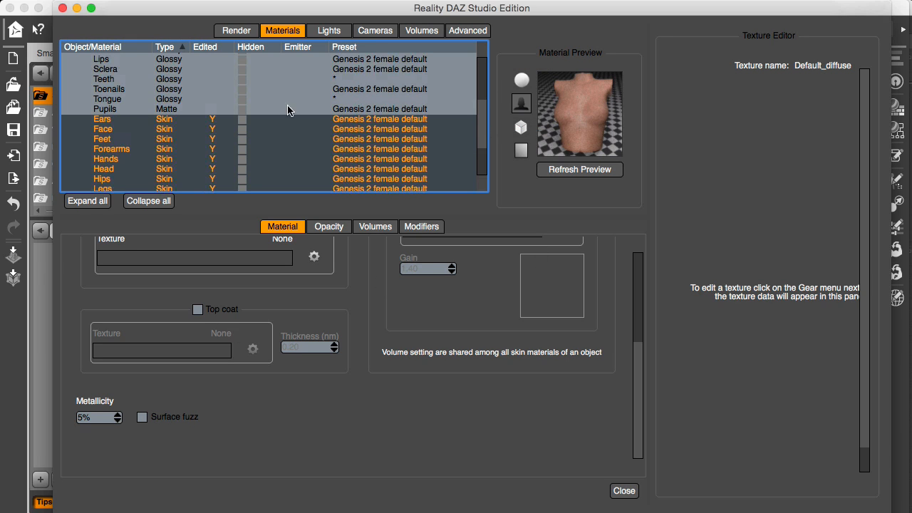
left_click(175, 100)
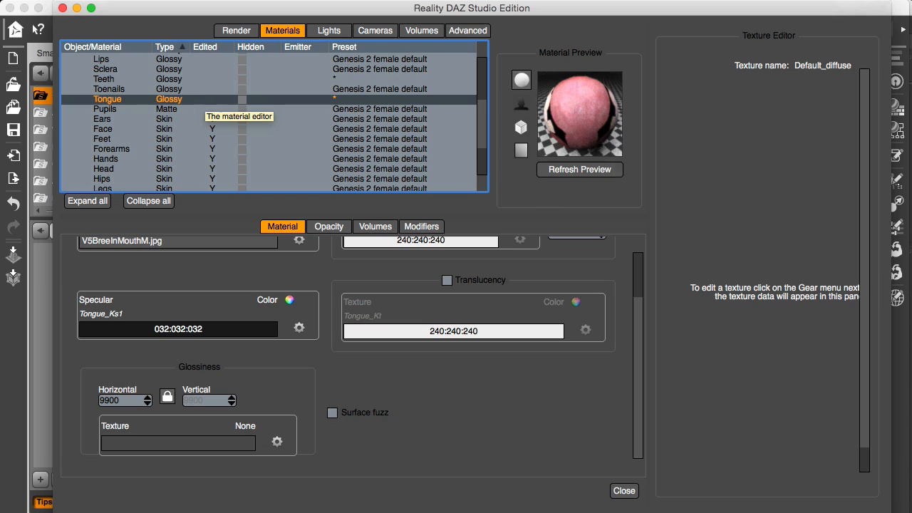
scroll(637, 263, "up", 3)
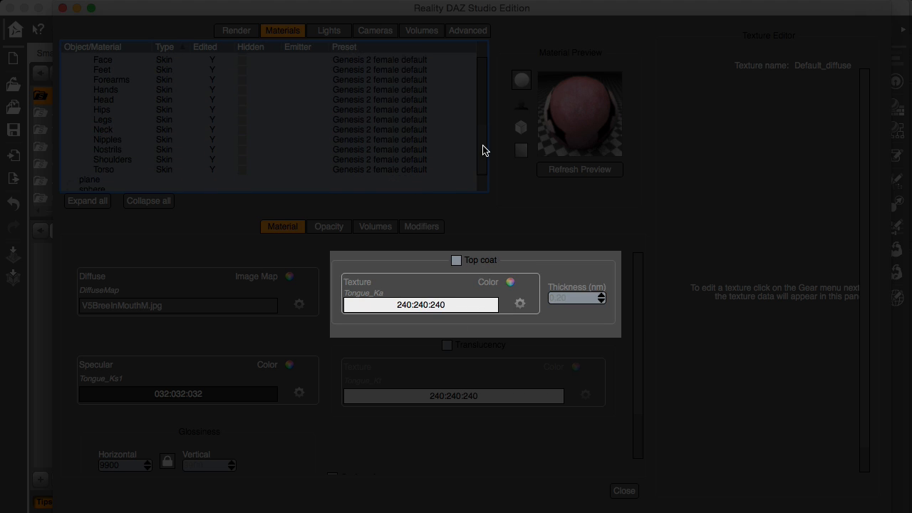
scroll(226, 118, "down", 3)
- Enable Top coat on the Genesis 2 Female Face material and give it a new Color texture
left_click(146, 62)
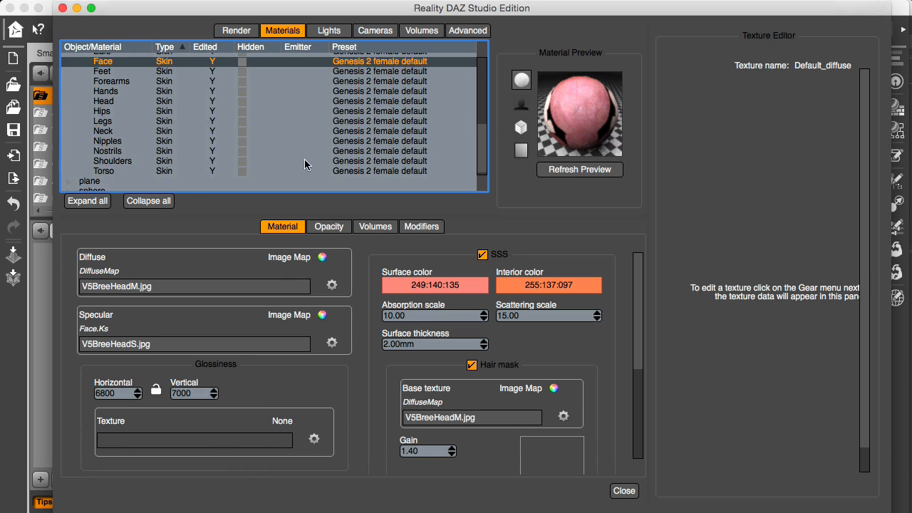
left_click_drag(637, 349, 640, 432)
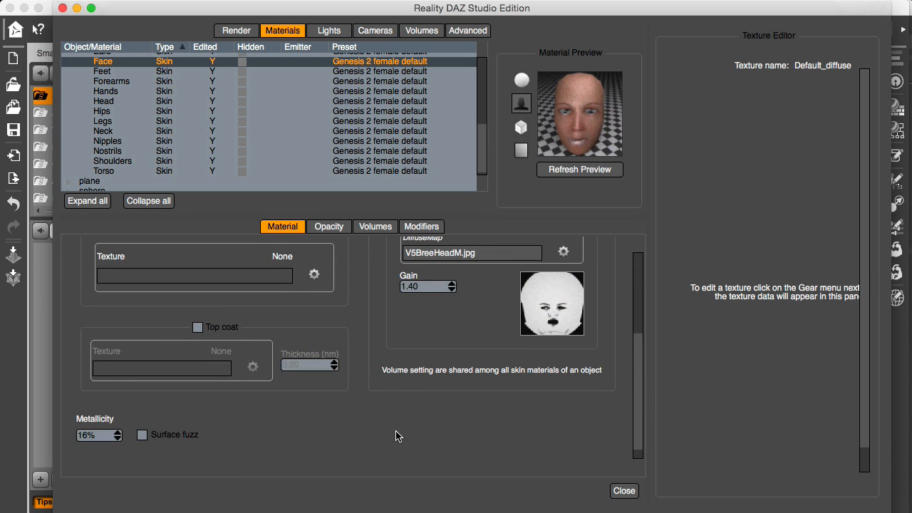
left_click(228, 328)
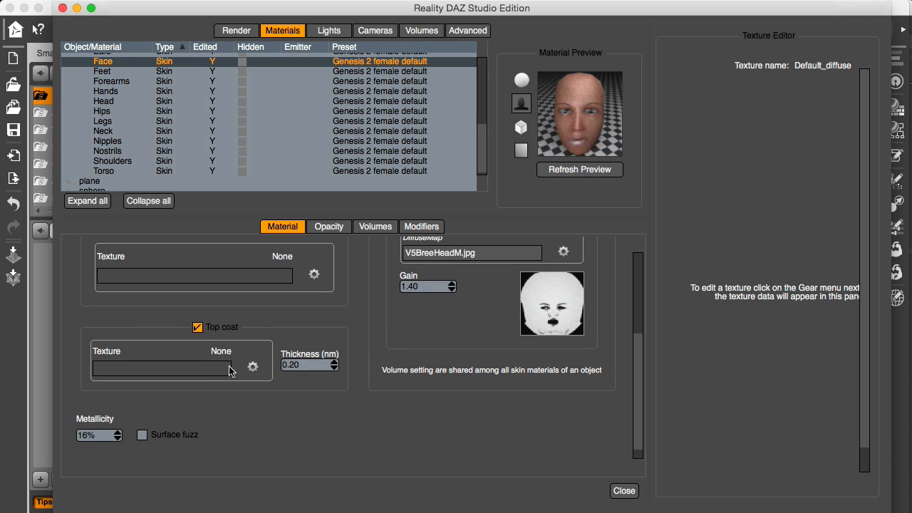
left_click(253, 366)
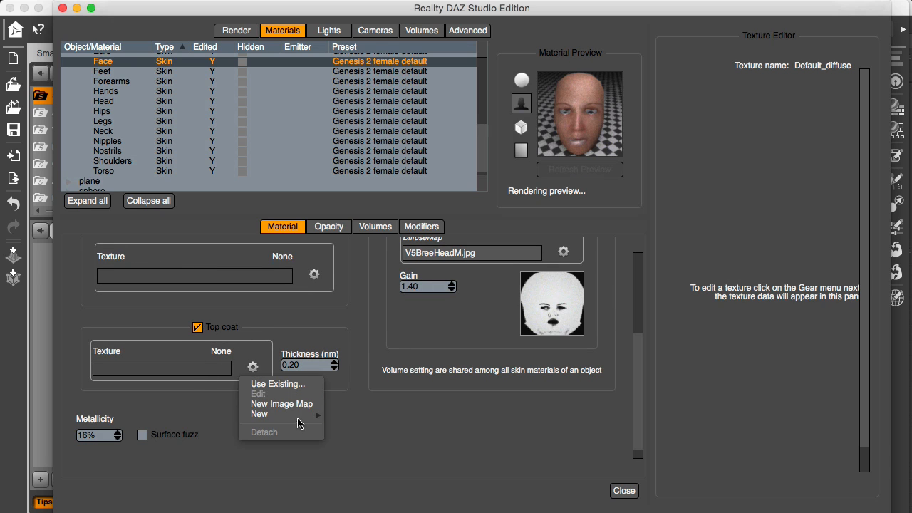
mouse_move(285, 415)
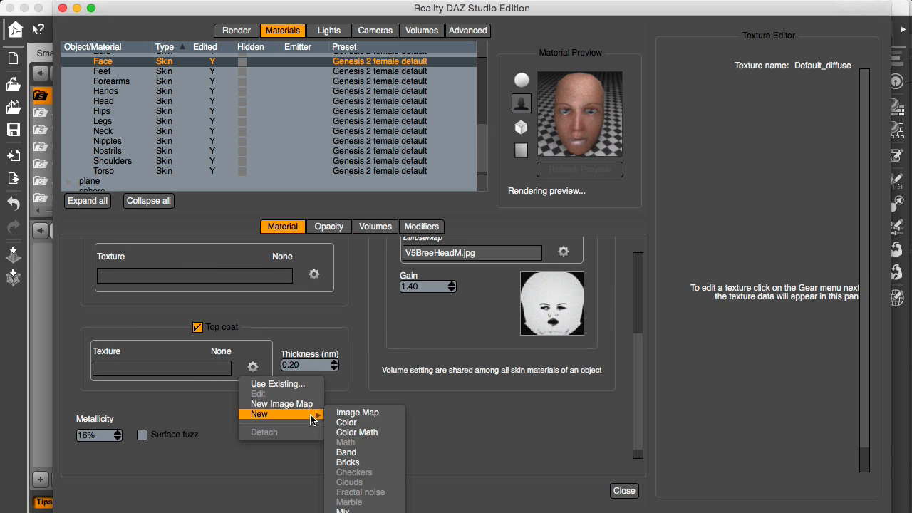
left_click(383, 424)
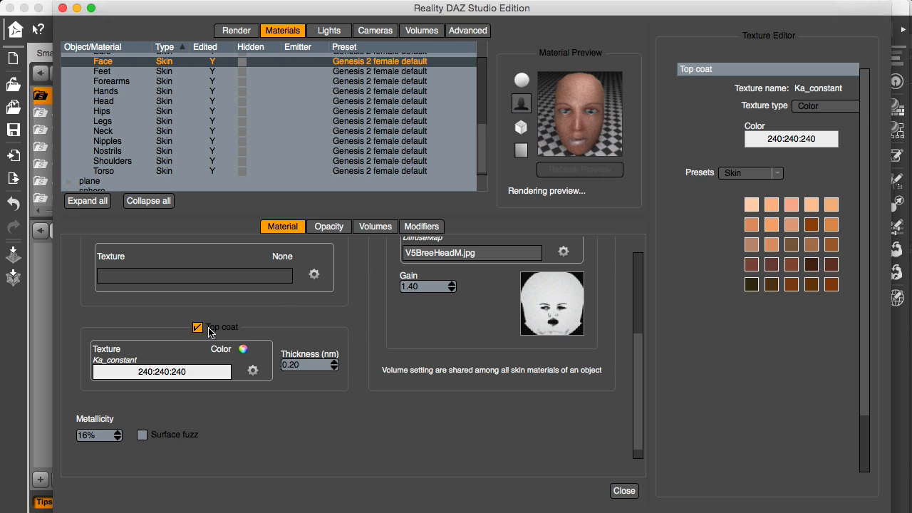
- Set the Face top coat color to light blue 133:182:240 and its thickness to 0.50 nm
left_click(211, 377)
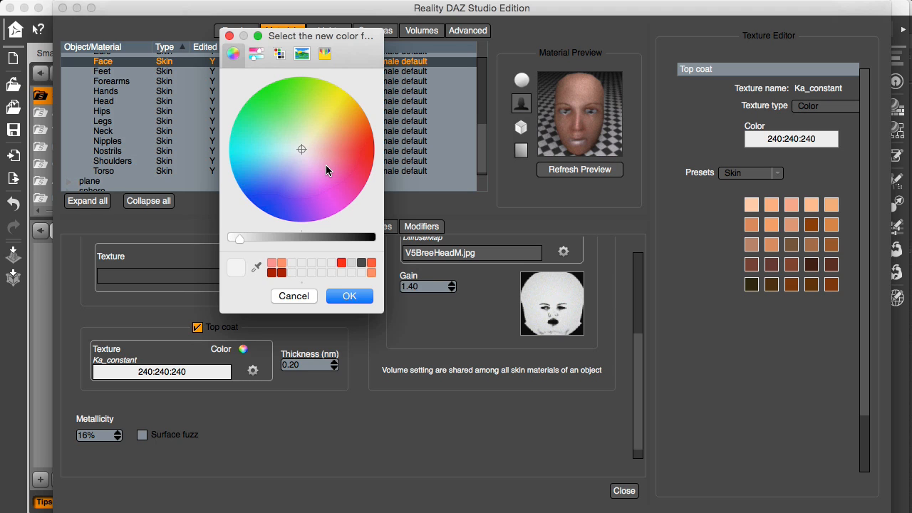
left_click(276, 167)
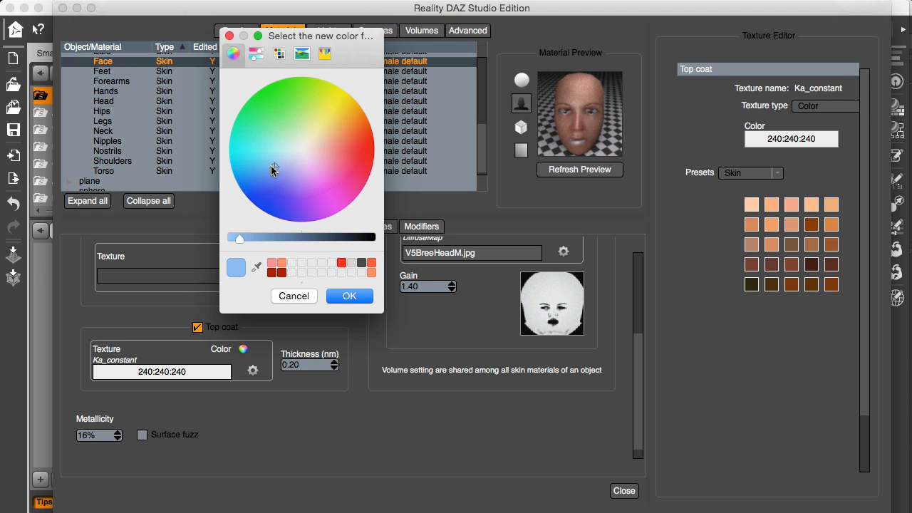
left_click(350, 296)
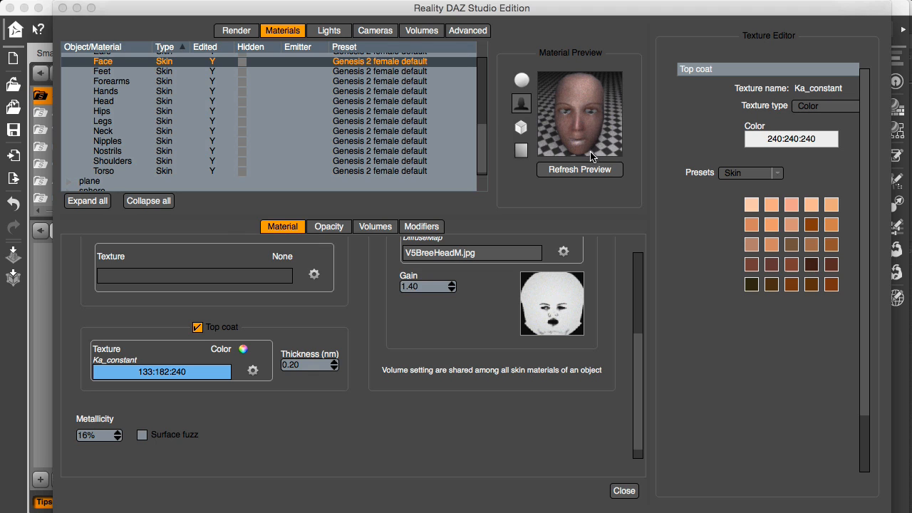
left_click(288, 365)
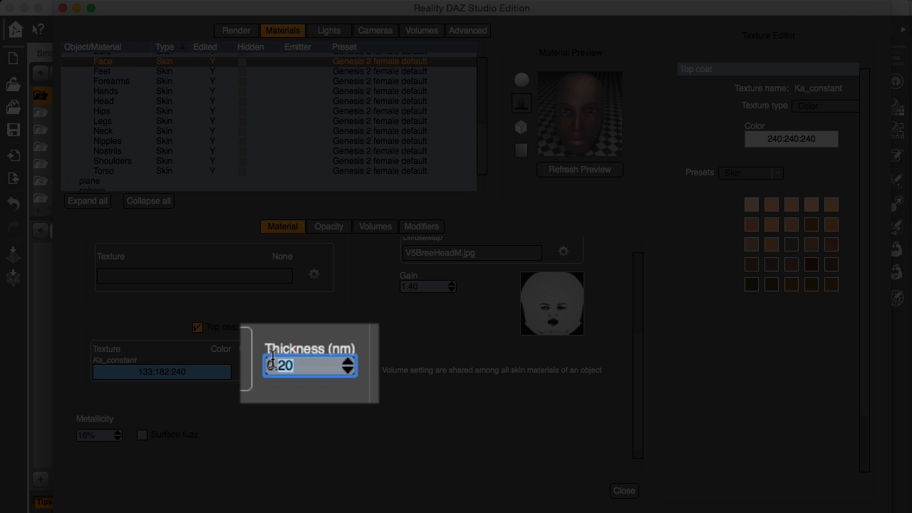
type("5")
key("Tab")
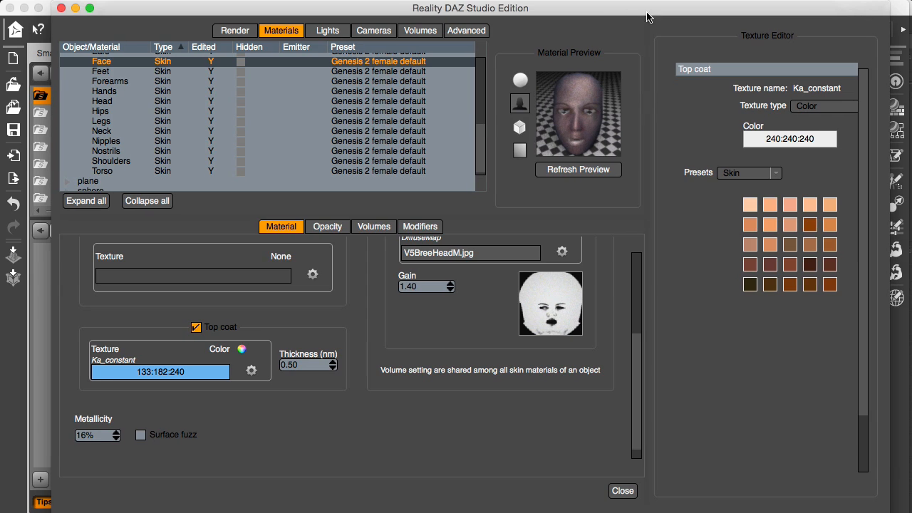
- Switch to DAZ Studio and move the cone along its X axis toward the cube, clear of the sphere
key("super+Tab")
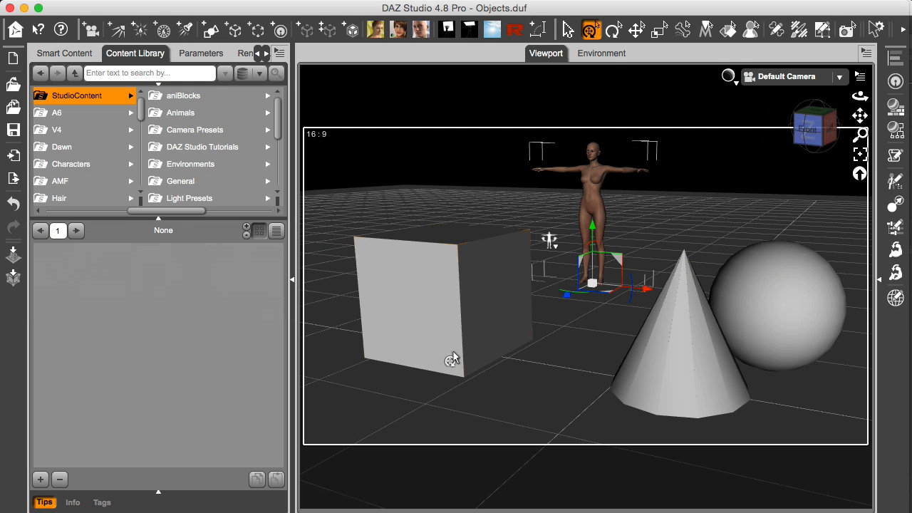
left_click(446, 303)
left_click(688, 363)
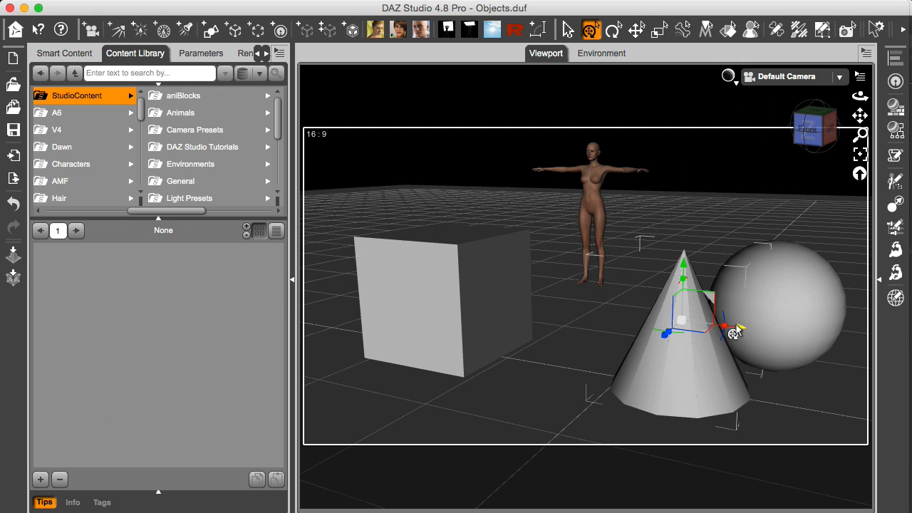
left_click_drag(737, 329, 659, 322)
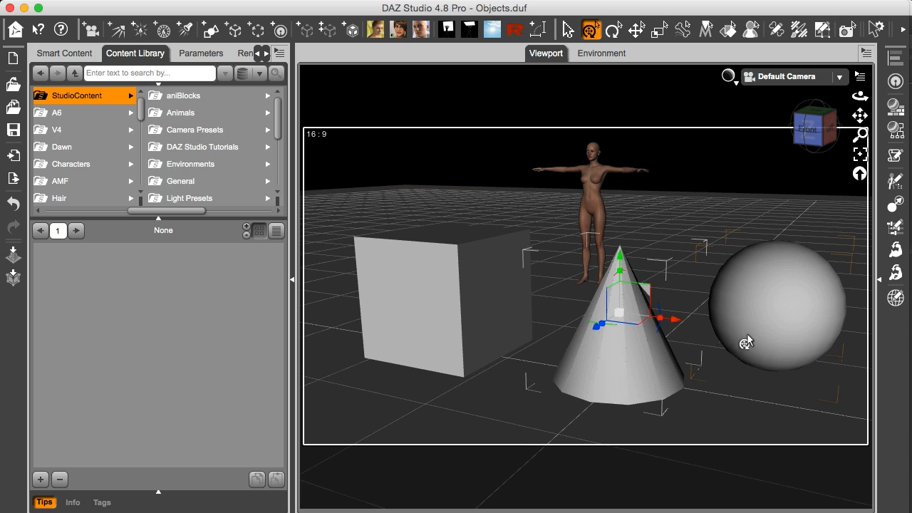
- Reveal the surface settings, select the sphere's Default surface with the Surface Selection tool, and enlarge the viewport
left_click(881, 284)
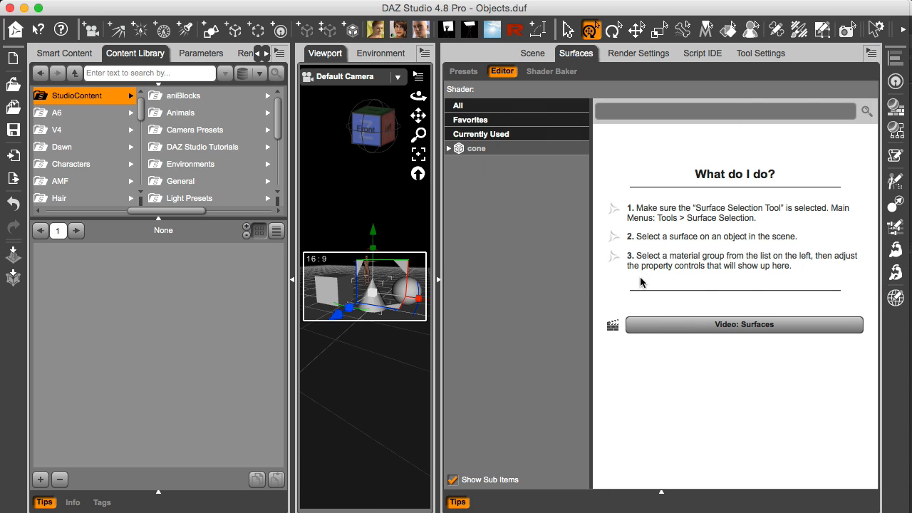
key("alt+shift+m")
left_click(409, 295)
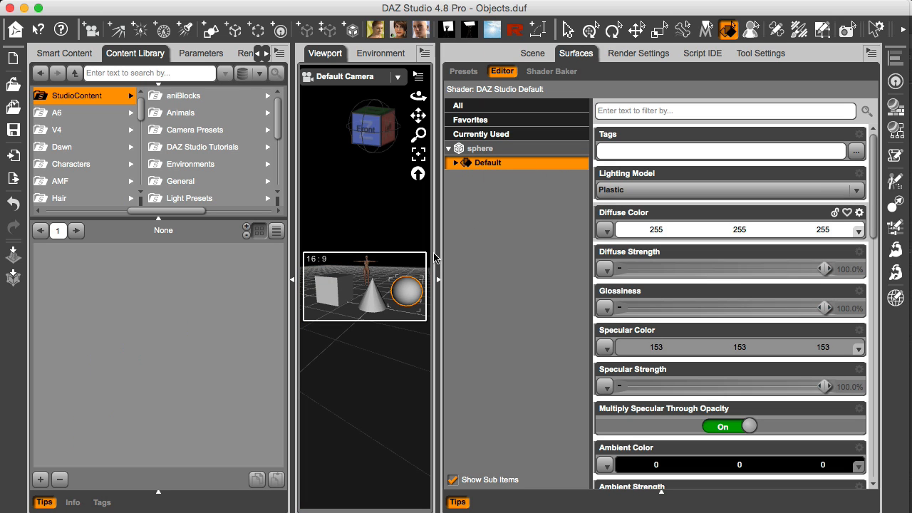
left_click_drag(437, 255, 720, 258)
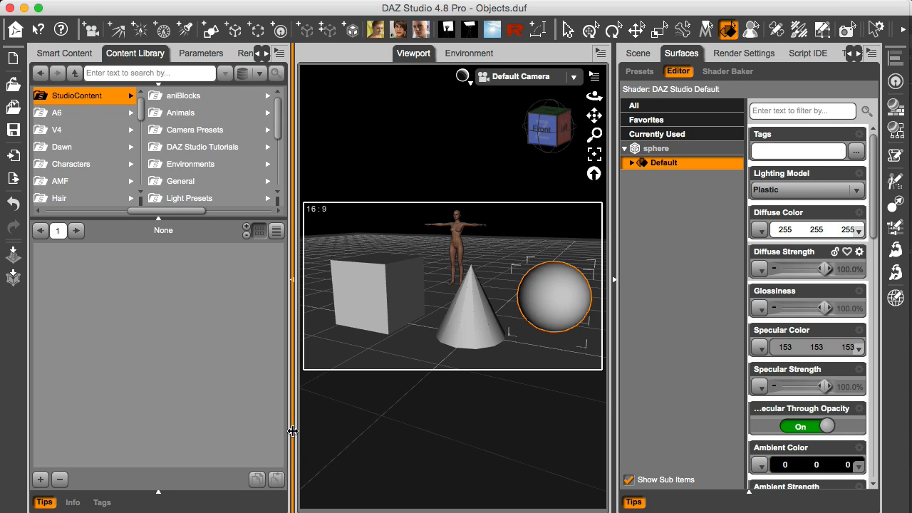
- Apply the Iray DAZ Uber shader "Glass - Solid - Clear - Dispersive (rainbow)" from the Shader Presets to the sphere
left_click_drag(279, 130, 279, 186)
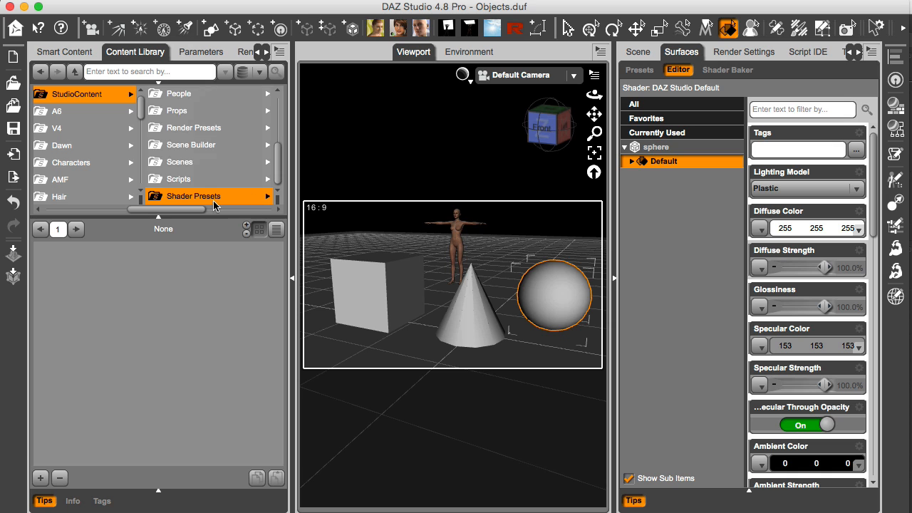
left_click(262, 197)
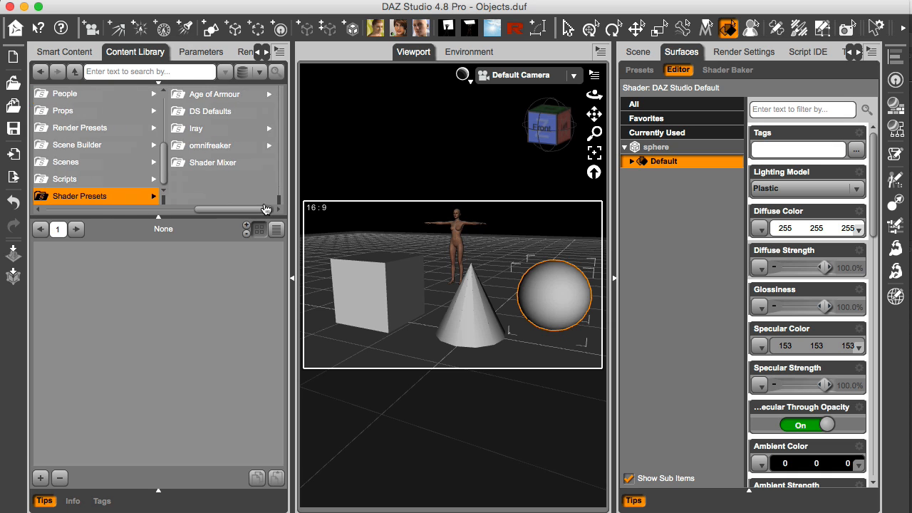
left_click(213, 130)
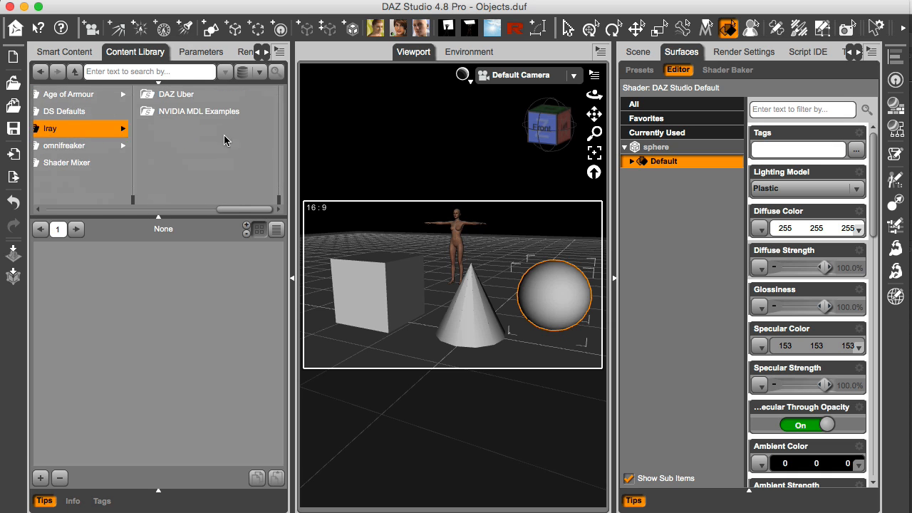
left_click(198, 93)
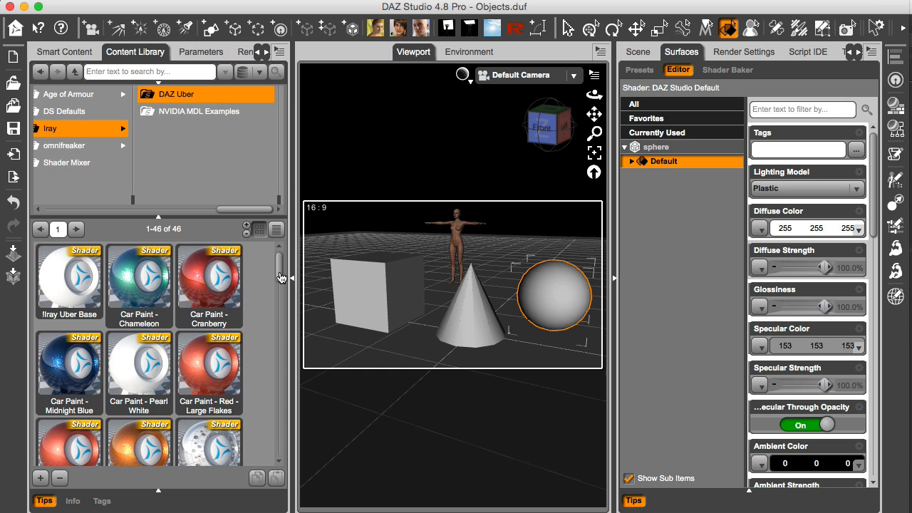
left_click_drag(283, 276, 285, 325)
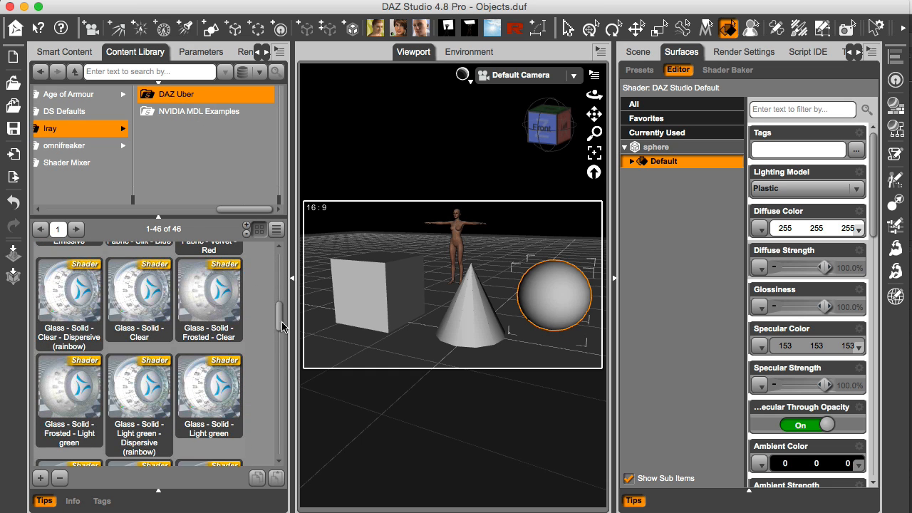
left_click_drag(69, 299, 549, 299)
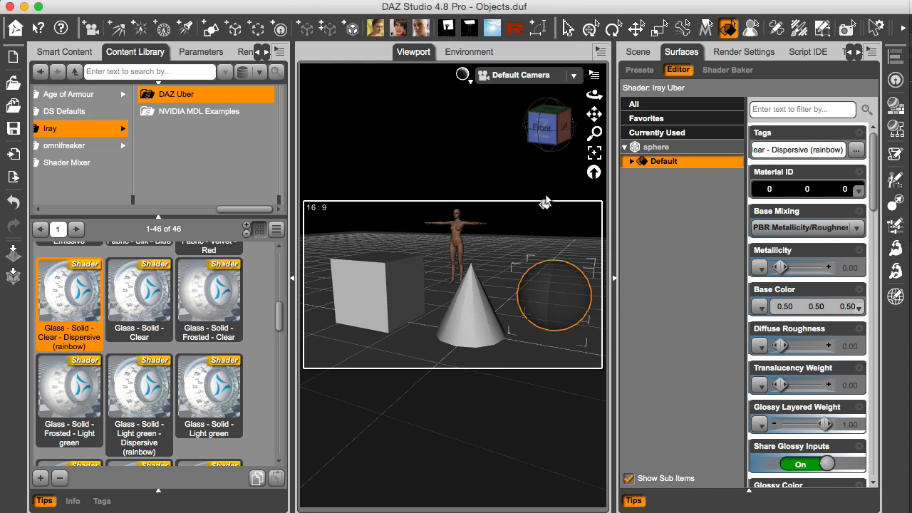
- Open Reality's materials, collapse Genesis 2 Female, and render a preview of the sphere's Default material to review its glass settings
left_click(514, 29)
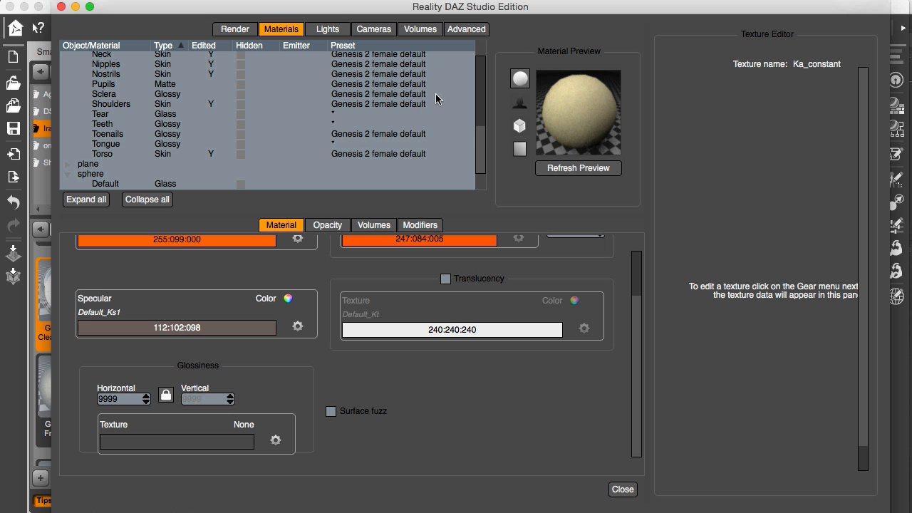
left_click_drag(481, 141, 481, 77)
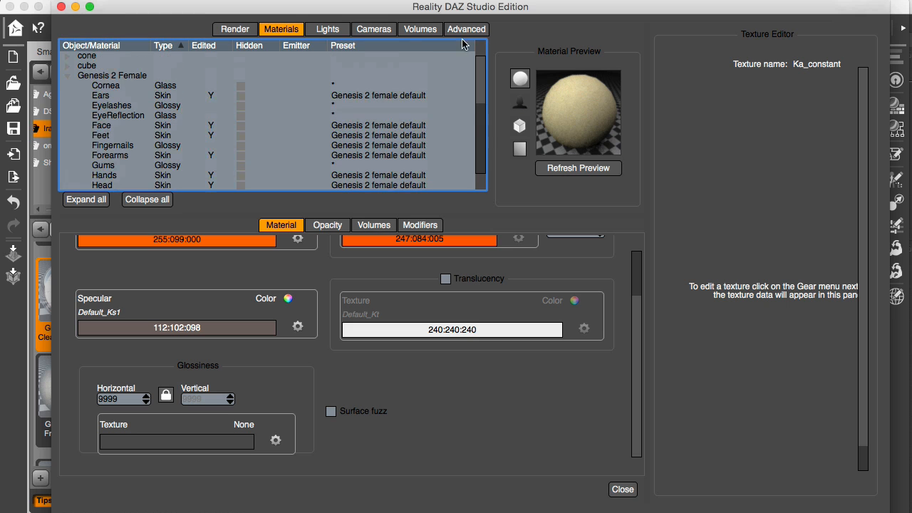
left_click(67, 76)
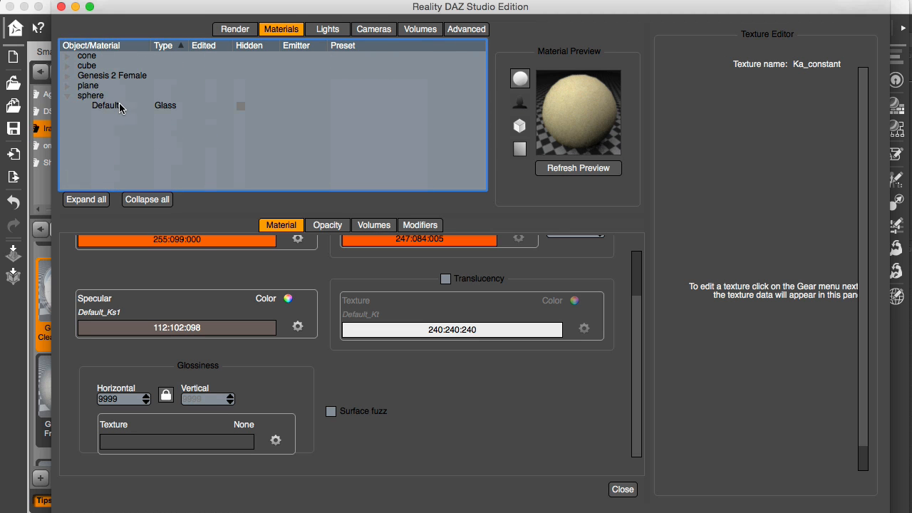
left_click(107, 106)
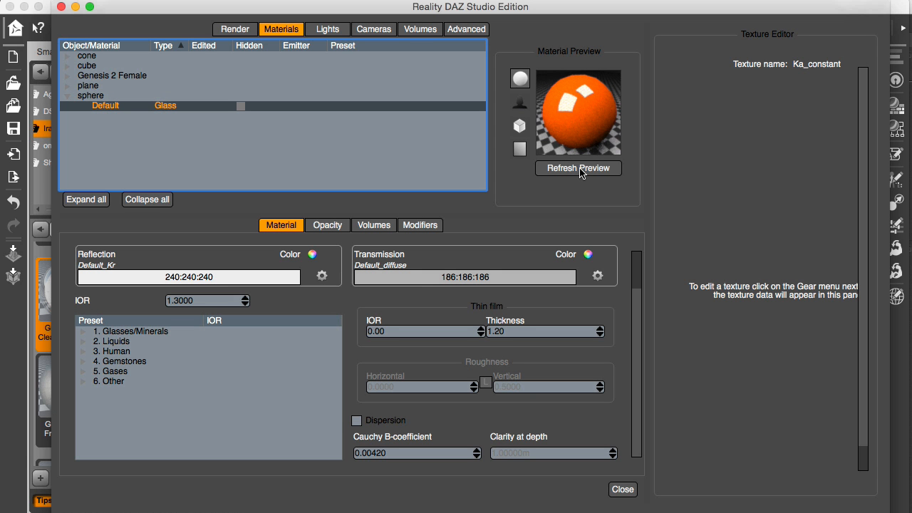
left_click(584, 170)
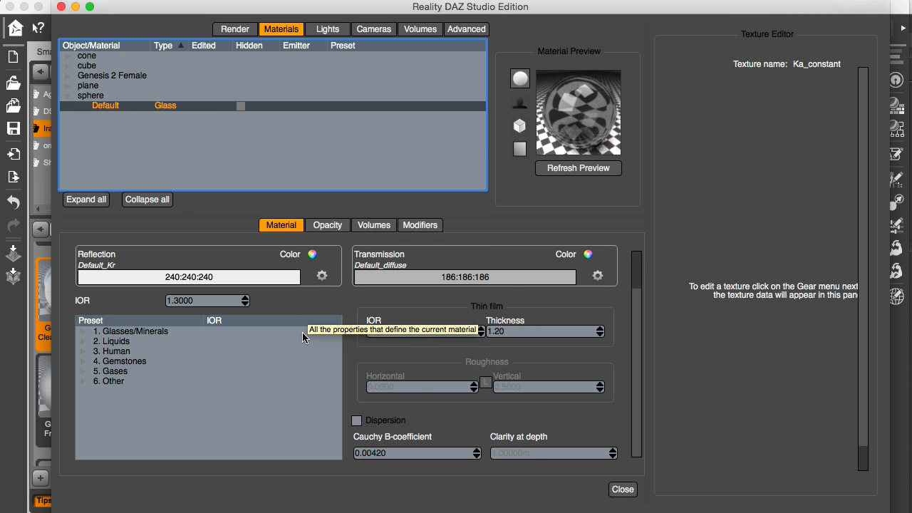
scroll(555, 273, "up", 3)
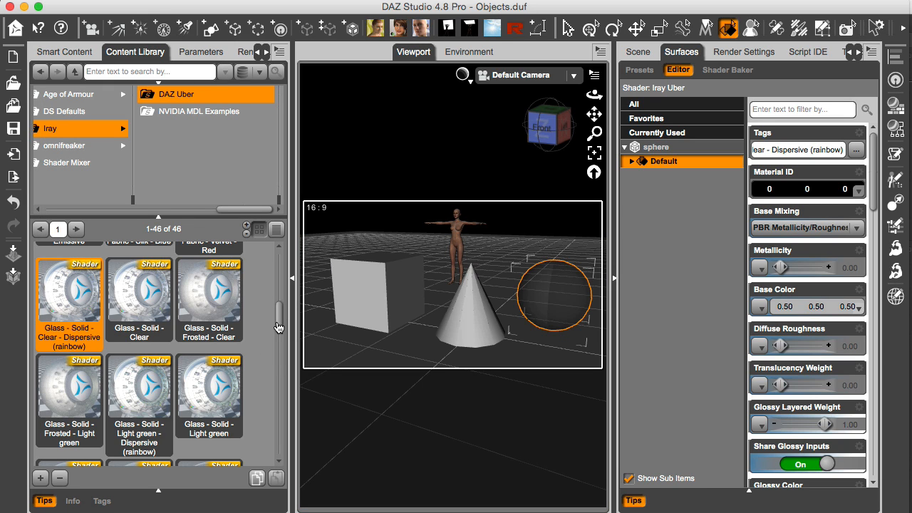
- Apply the Iray DAZ Uber shader "Glass - Thin - Clear" to the sphere and preview its Default material in Reality
left_click_drag(278, 326, 280, 350)
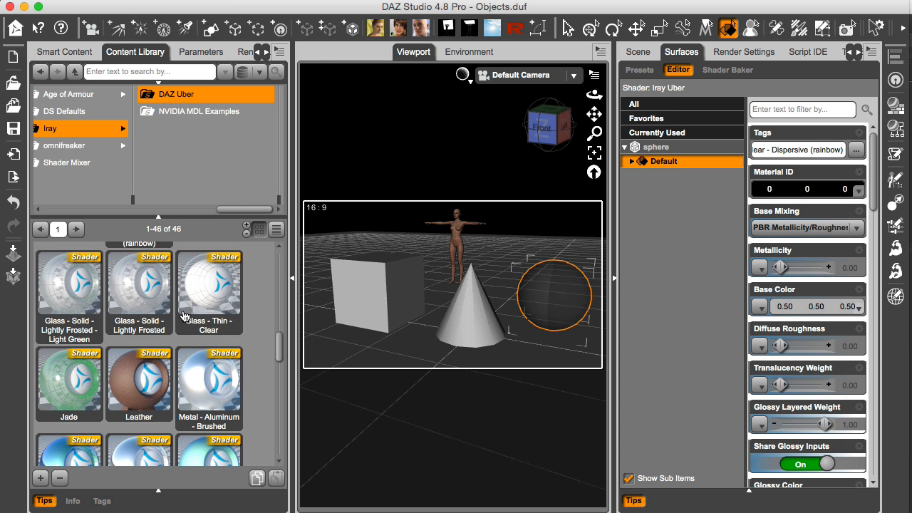
left_click(214, 287)
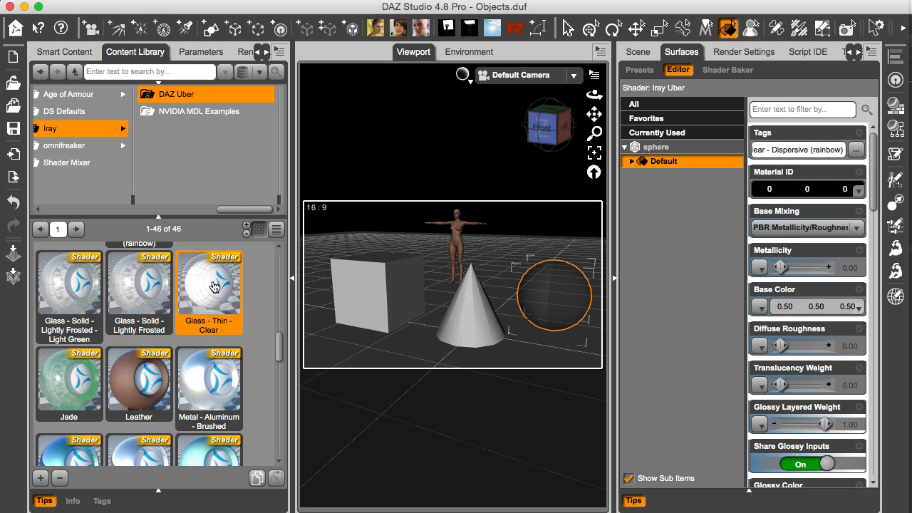
left_click_drag(215, 289, 560, 293)
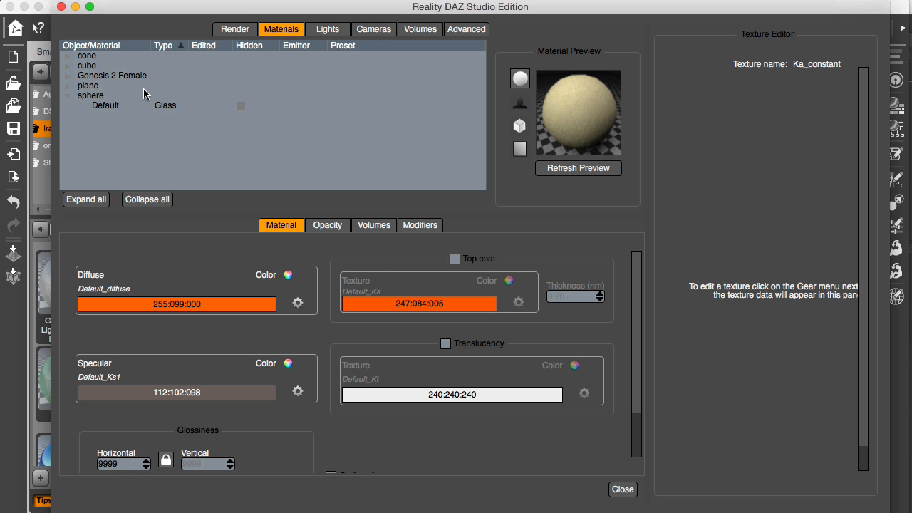
left_click(166, 106)
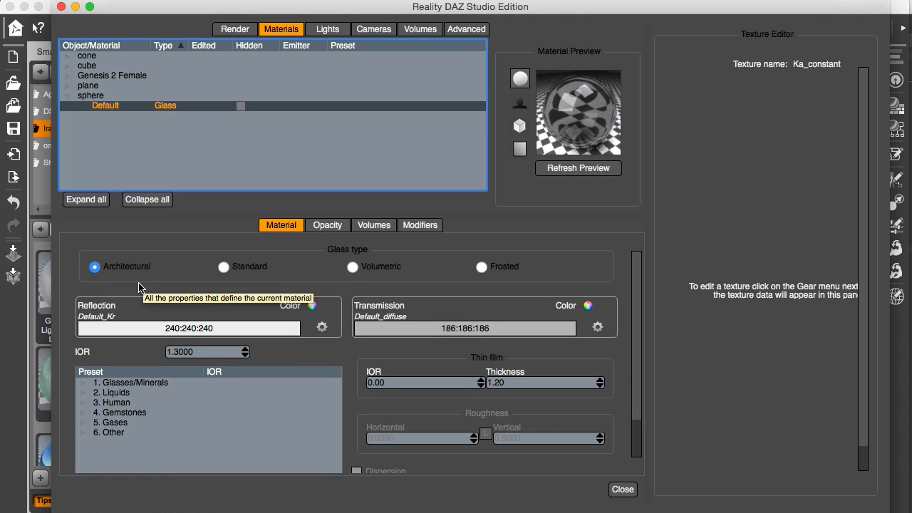
left_click(576, 169)
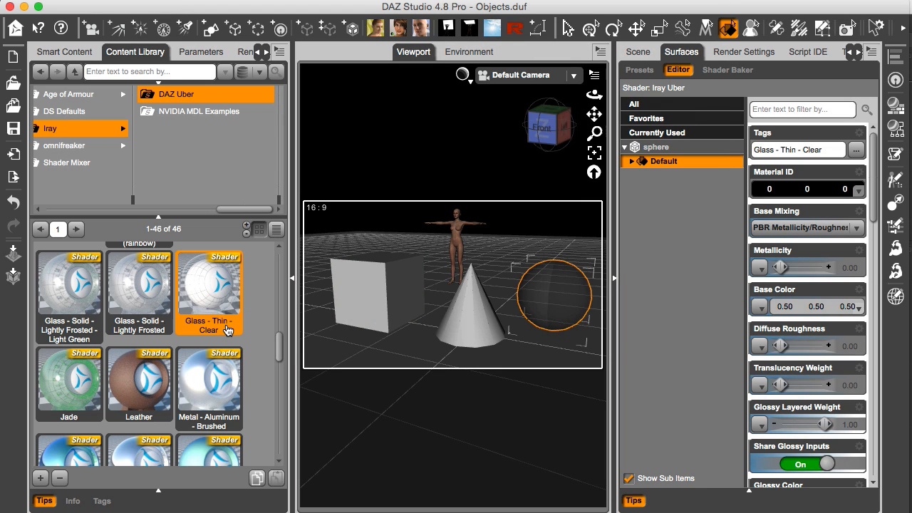
- Select the Genesis 2 Female figure in the DAZ Studio viewport and delete it from the scene
left_click_drag(227, 331, 559, 365)
left_click(452, 247)
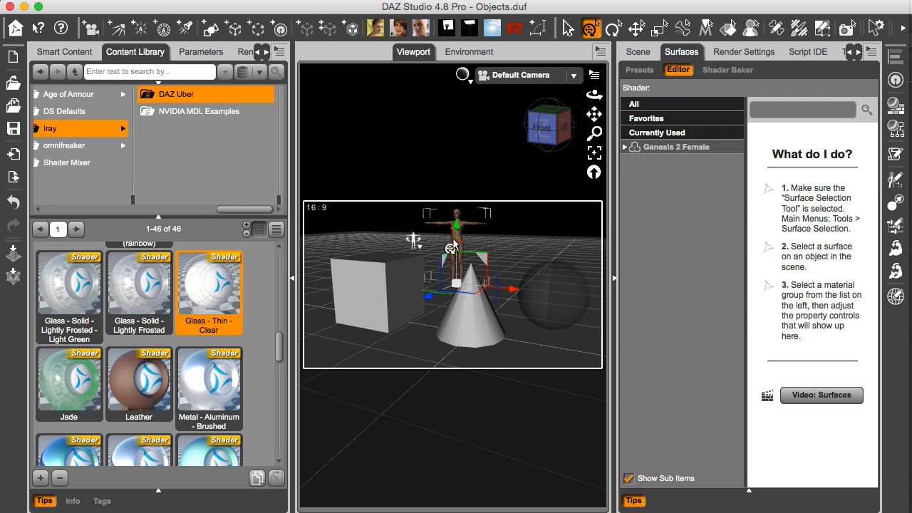
key("Delete")
- Load the Victoria 7 figure from Smart Content's default figures and move the cone in front of it toward the sphere
left_click(65, 53)
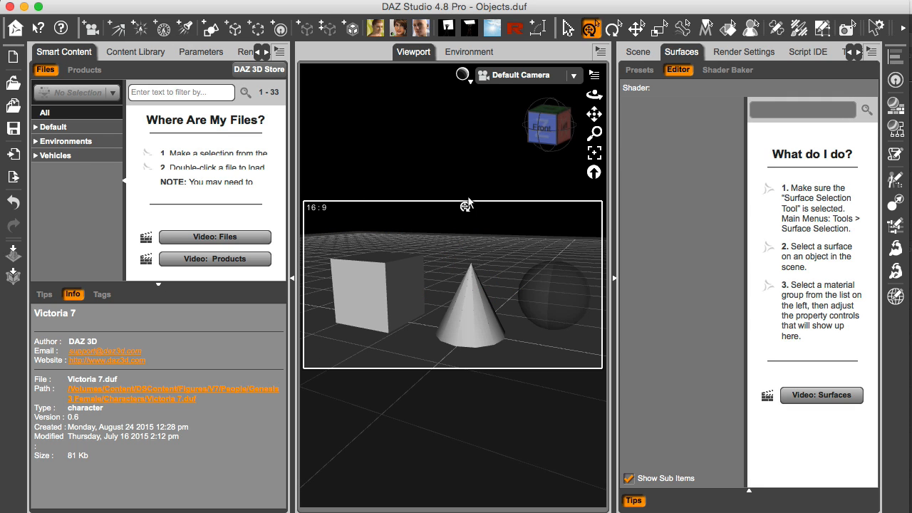
left_click(37, 127)
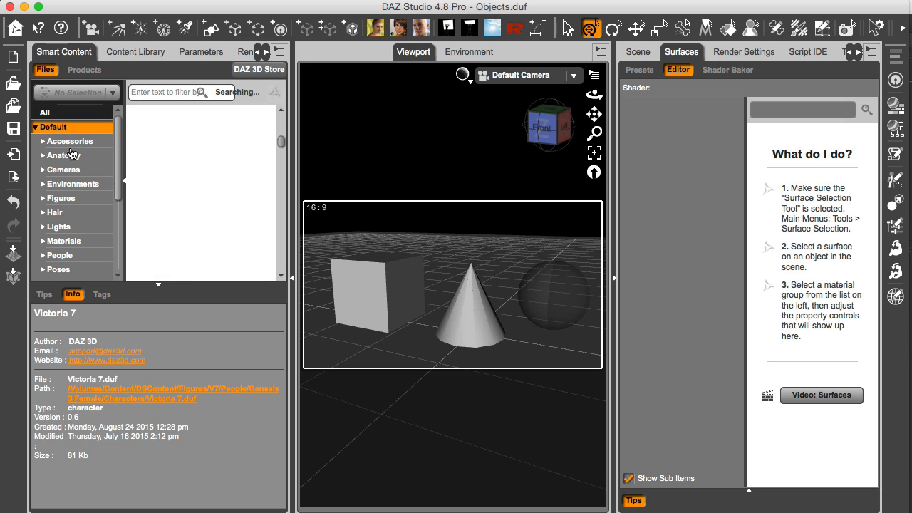
left_click(63, 198)
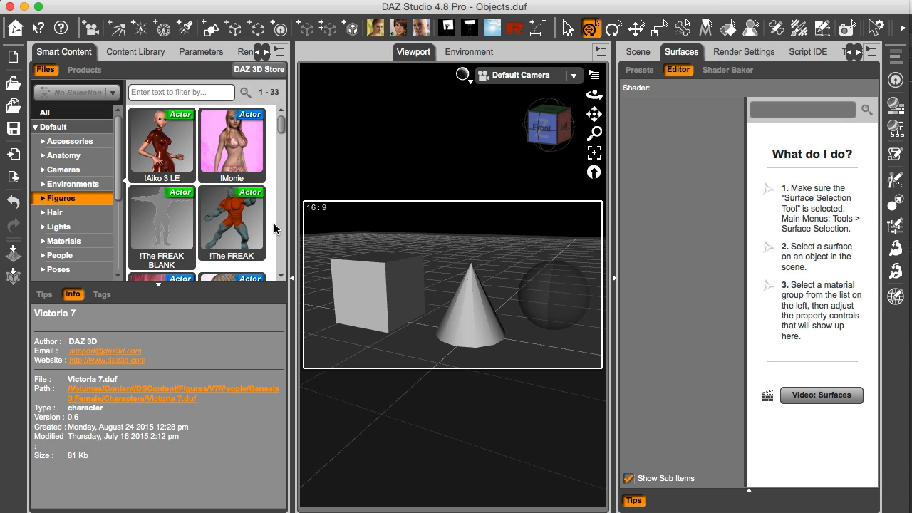
scroll(279, 255, "down", 10)
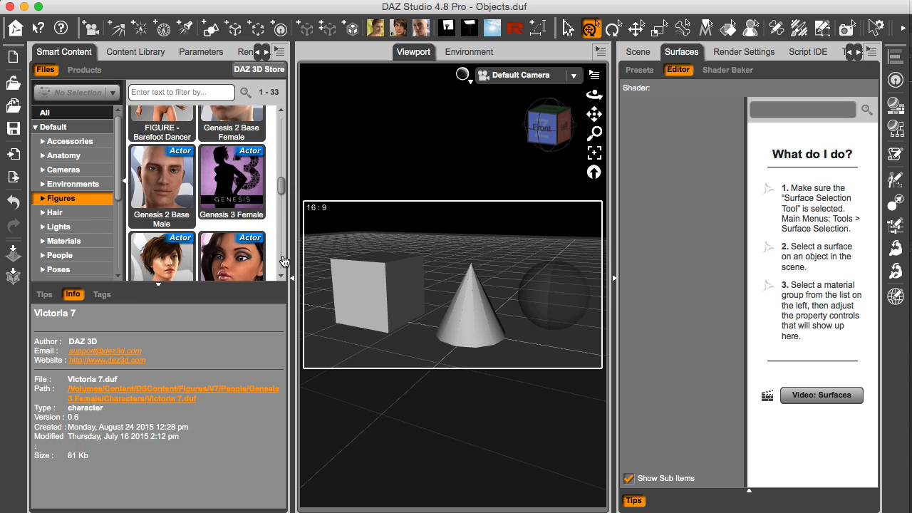
scroll(282, 258, "down", 3)
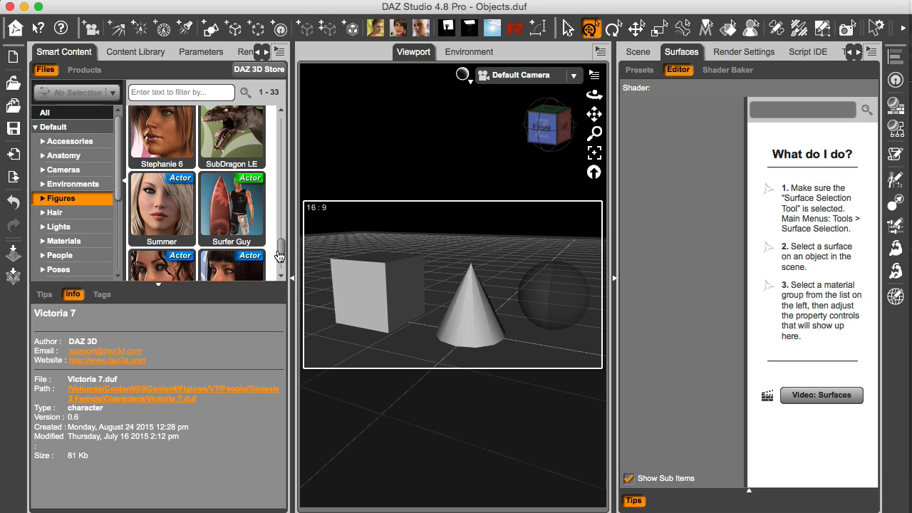
scroll(281, 248, "down", 3)
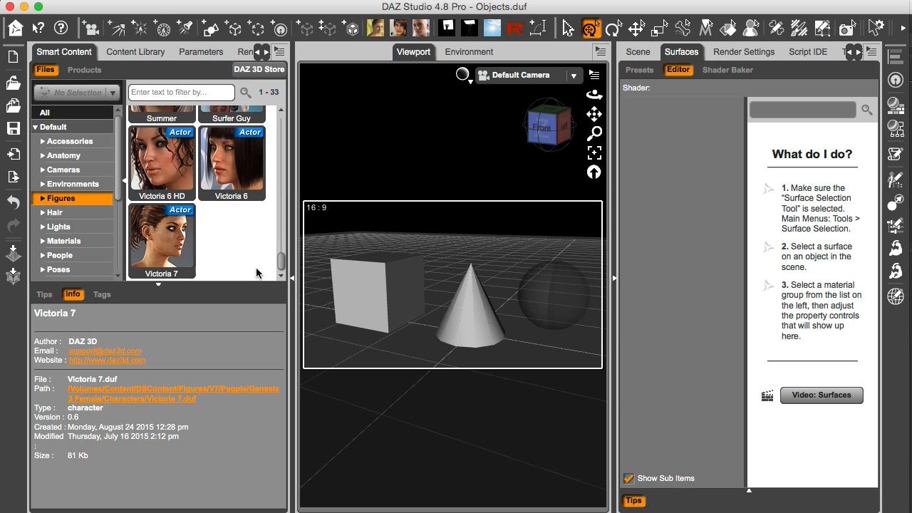
double_click(172, 238)
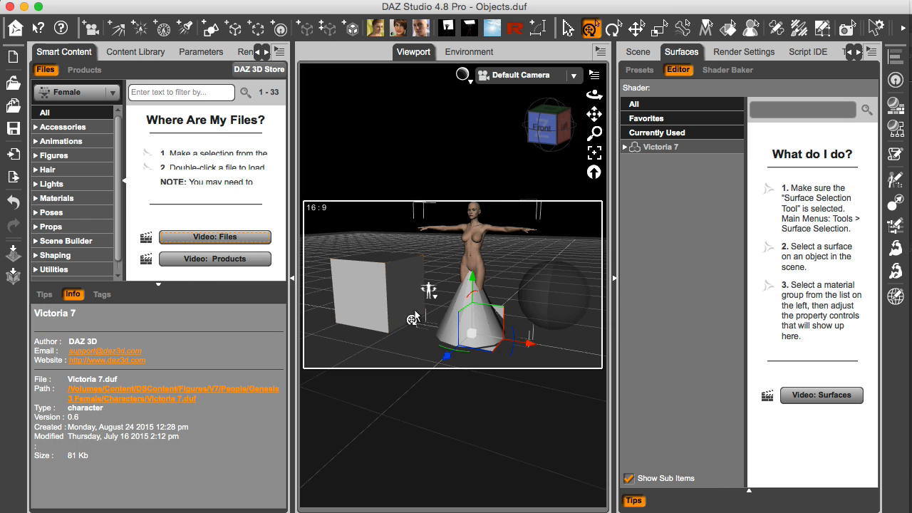
left_click(483, 329)
left_click_drag(483, 329, 528, 325)
- Reopen Reality, list Victoria 7's materials sorted by type with Skin first, and inspect the skin settings from Arms to Face
left_click(515, 30)
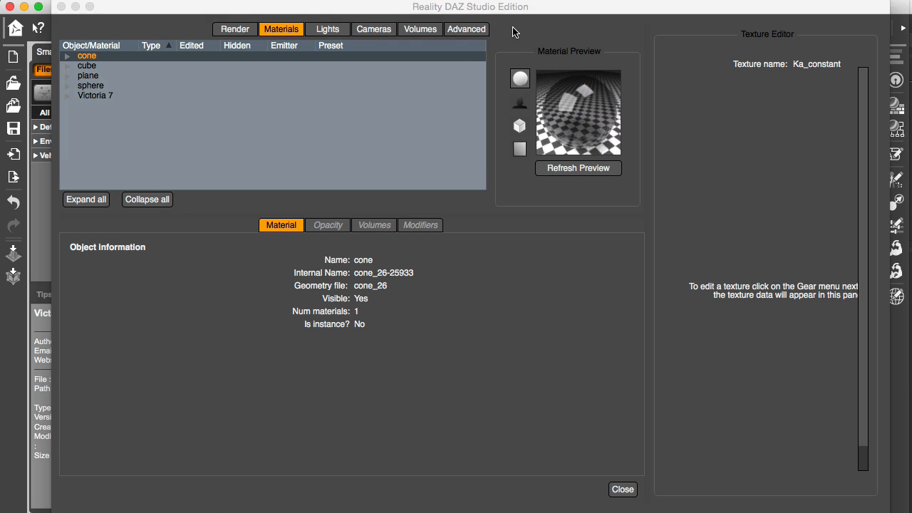
left_click(67, 95)
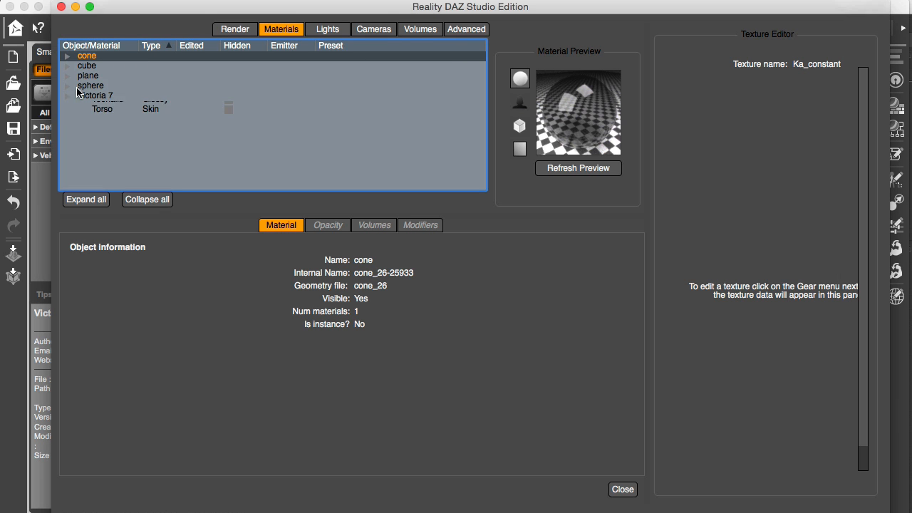
scroll(218, 129, "down", 2)
left_click(161, 45)
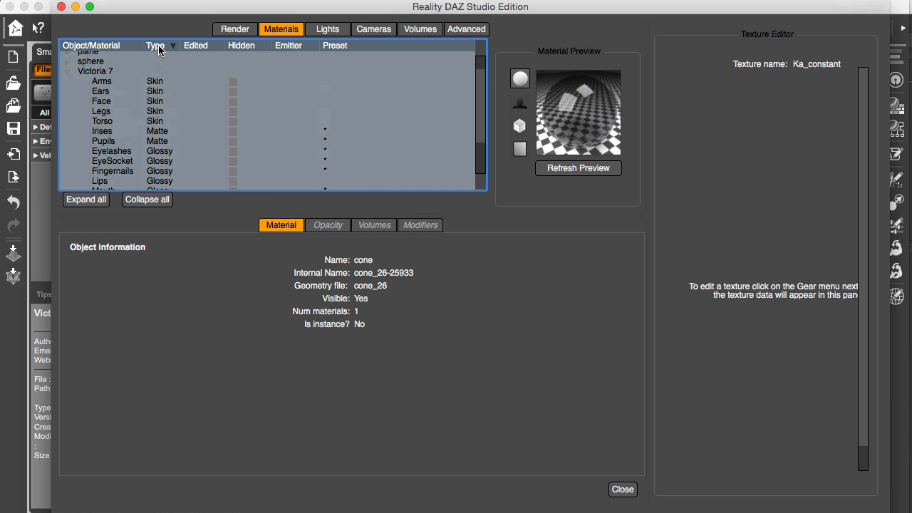
left_click(164, 82)
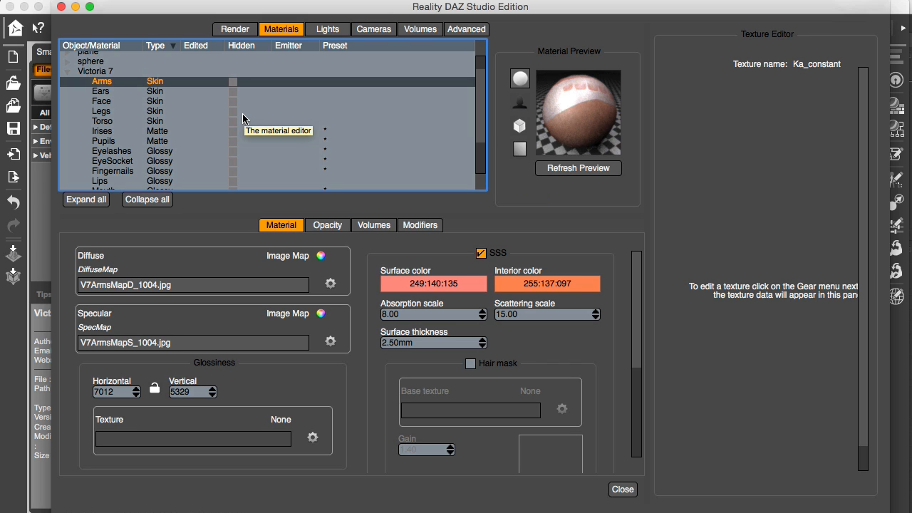
key("Down")
key("Down")
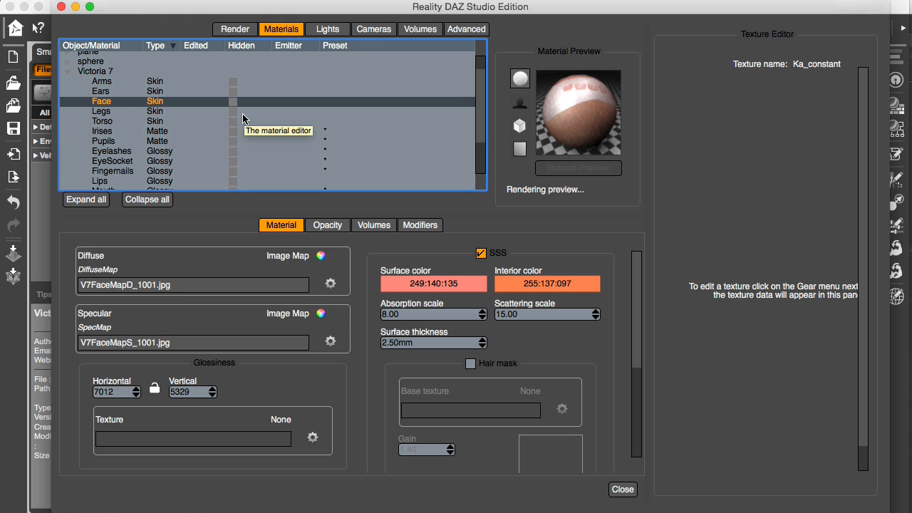
- Examine the Face material's top coat, and open its combined bump and normal map in a widened Texture Editor
left_click_drag(639, 288, 640, 350)
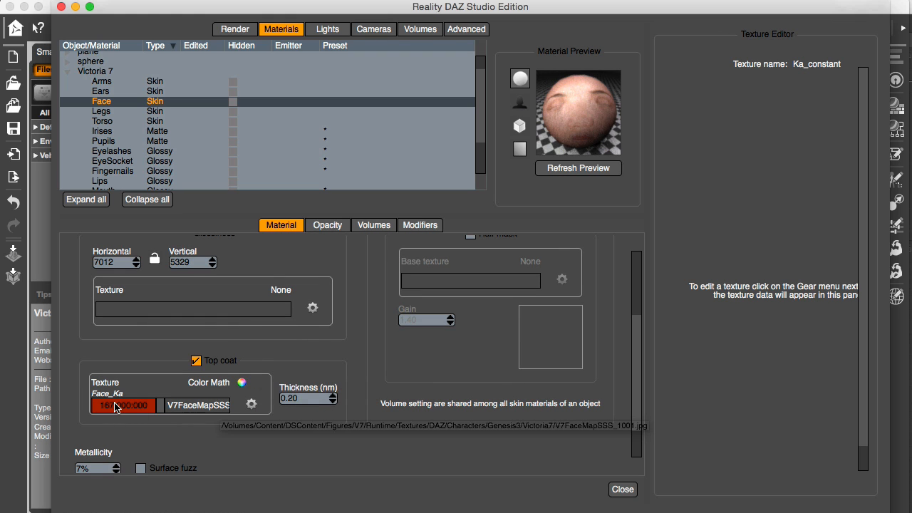
left_click(422, 227)
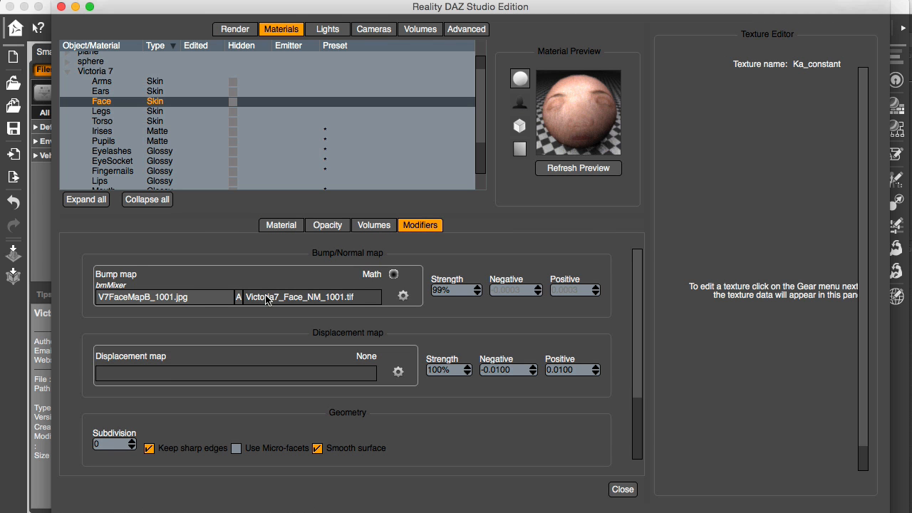
left_click(190, 300)
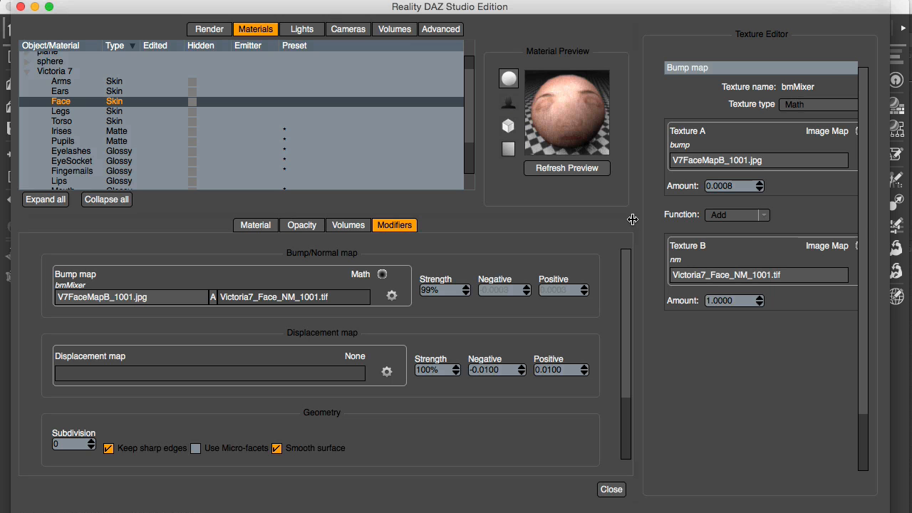
left_click_drag(635, 216, 550, 218)
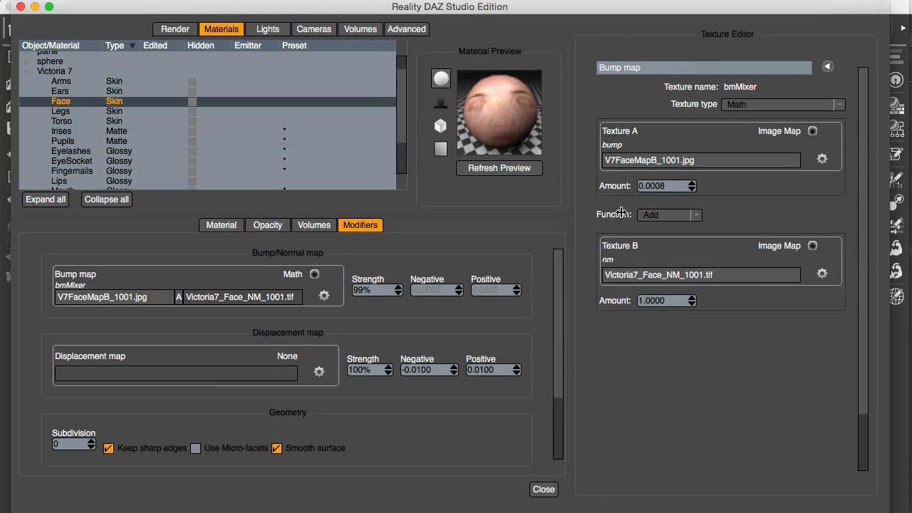